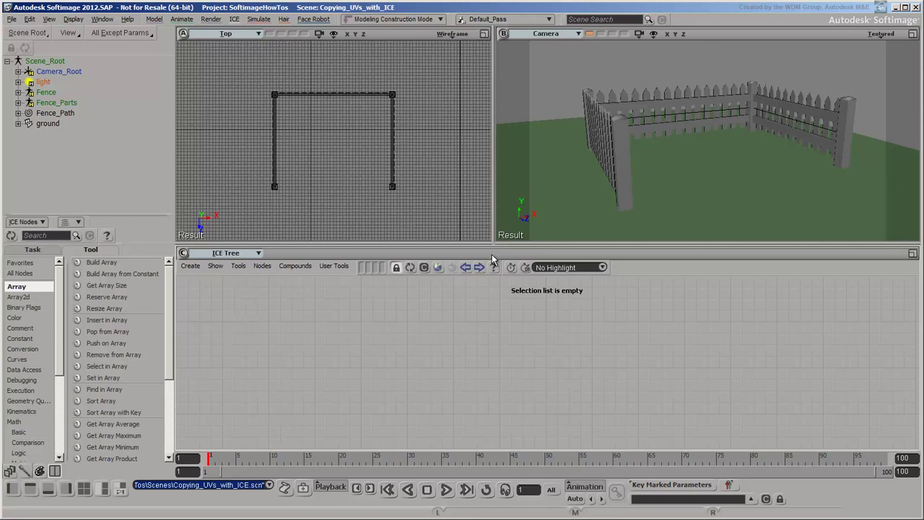
Add a CV point to Fence_Path and drag it left along the bottom edge
click(62, 115)
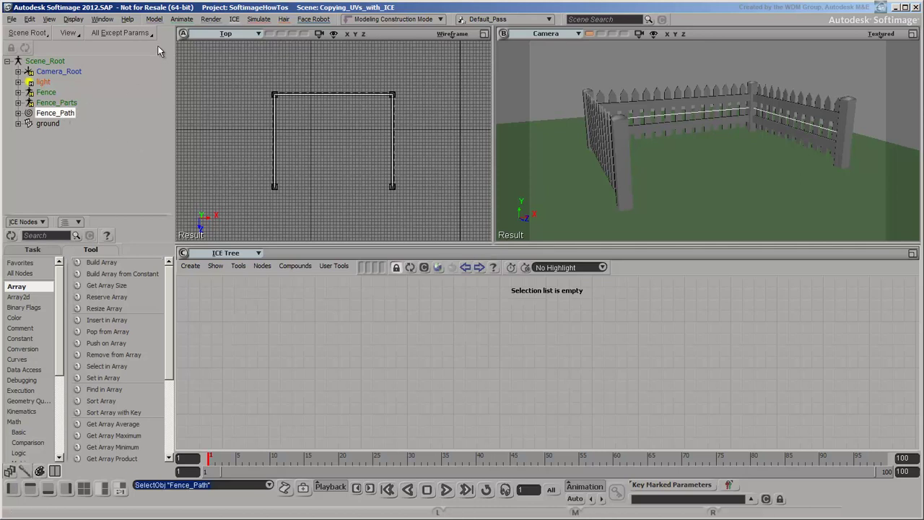
click(154, 19)
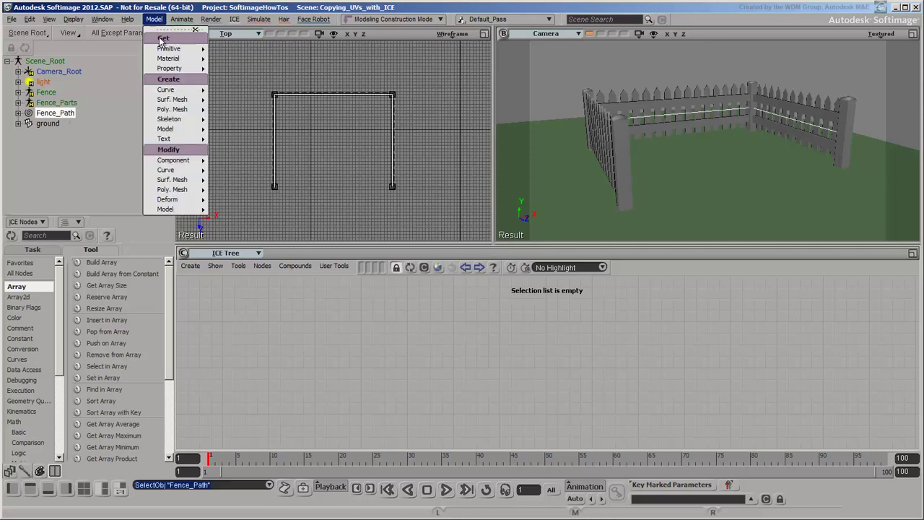
mouse_move(193, 172)
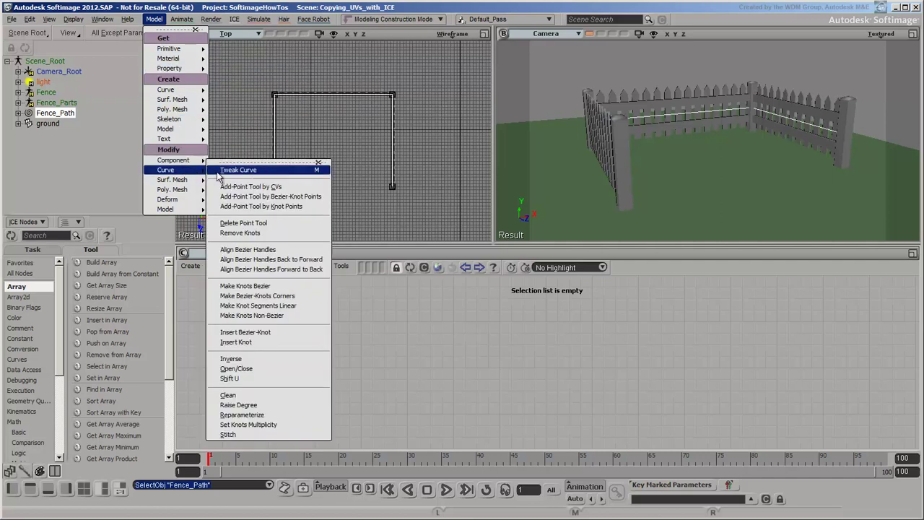
click(234, 187)
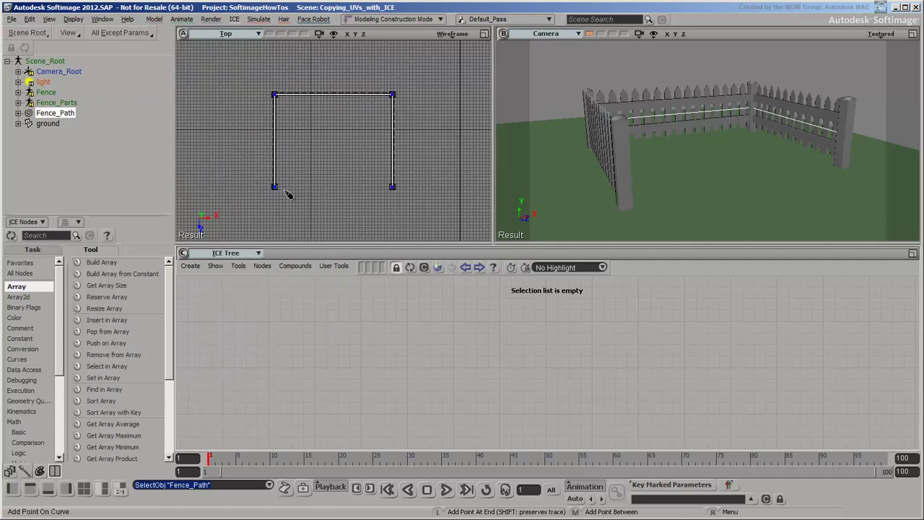
click(359, 187)
mouse_move(363, 192)
mouse_down()
mouse_move(328, 191)
mouse_move(347, 190)
mouse_up()
key(space)
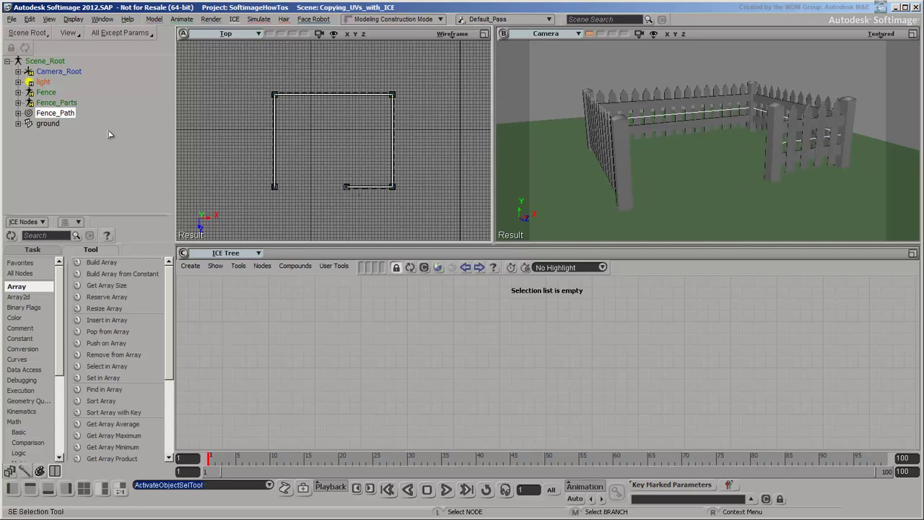
Unhide the Panel, Post and Rail source parts under Fence_Parts, then select Fence.Panels
click(20, 103)
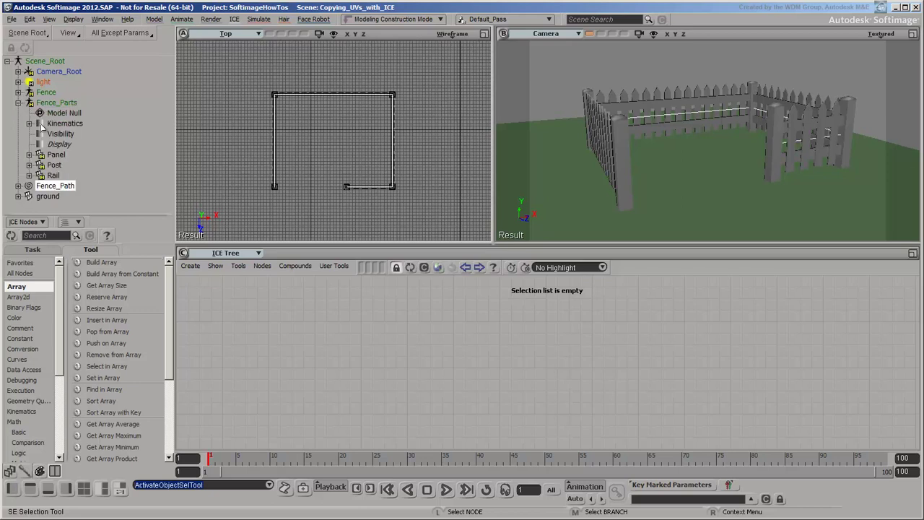
click(58, 155)
shift+click(58, 166)
shift+click(56, 176)
click(72, 20)
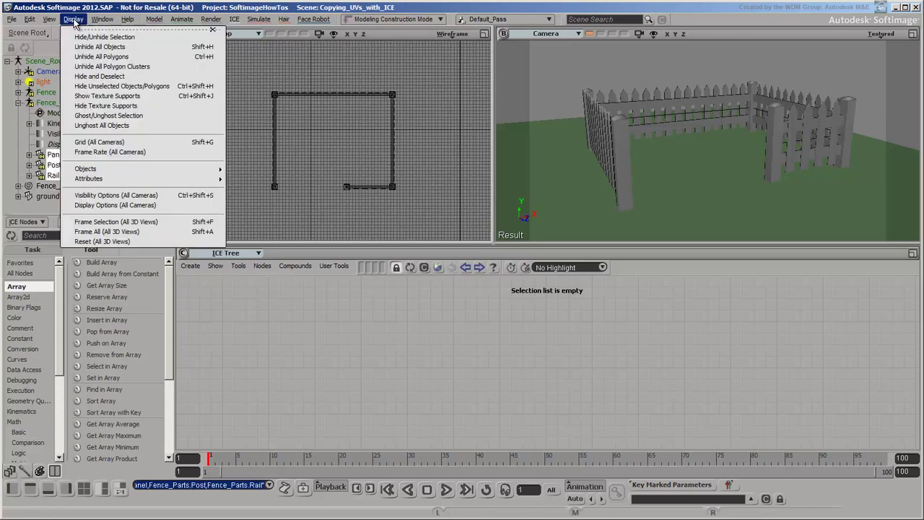
click(81, 36)
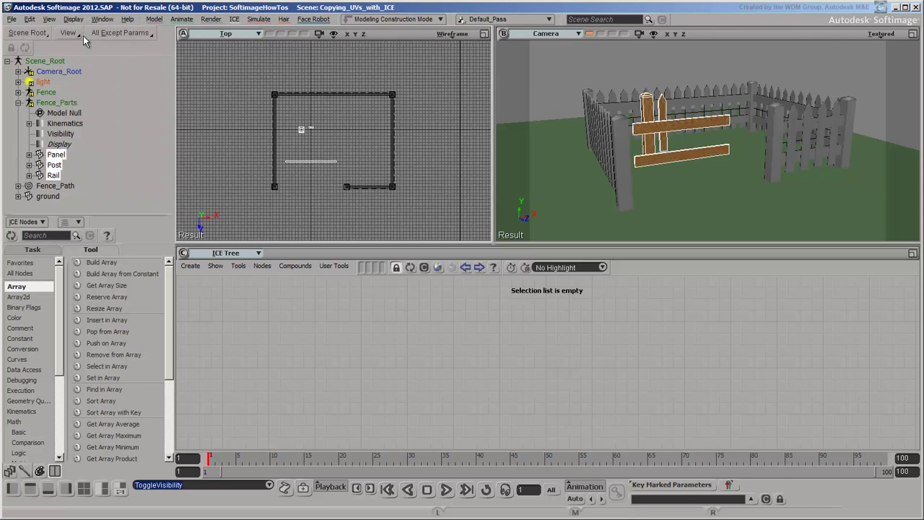
click(690, 92)
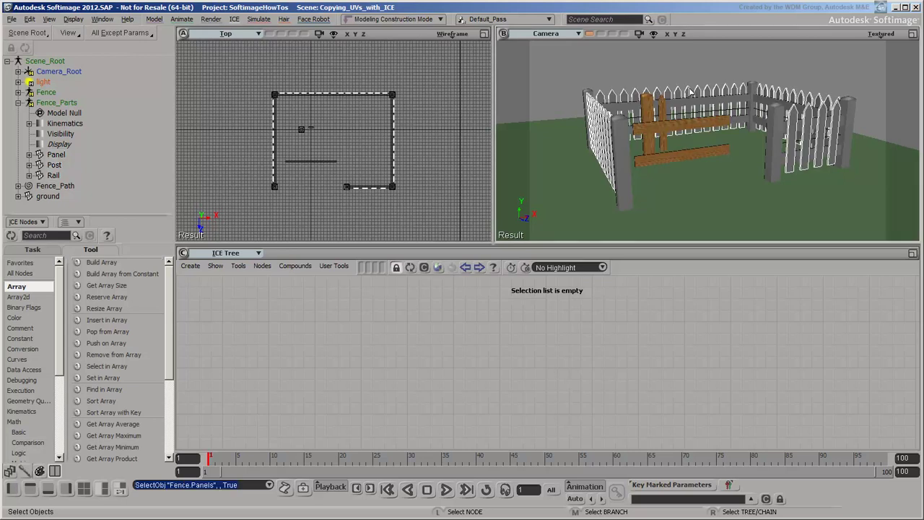
click(413, 270)
click(546, 315)
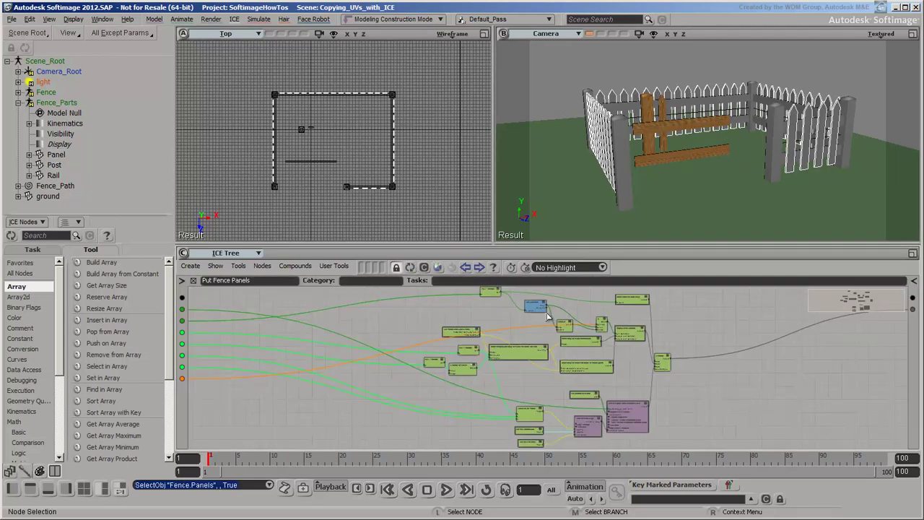
double_click(627, 408)
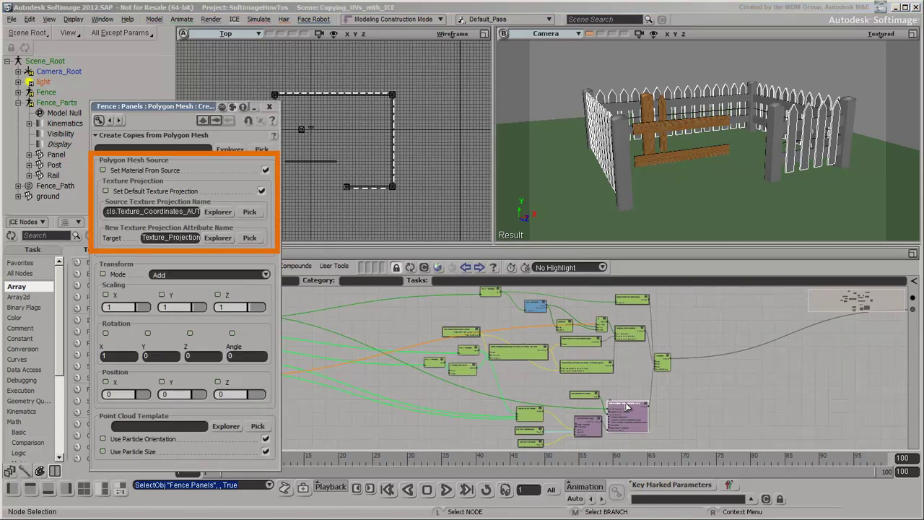
click(270, 108)
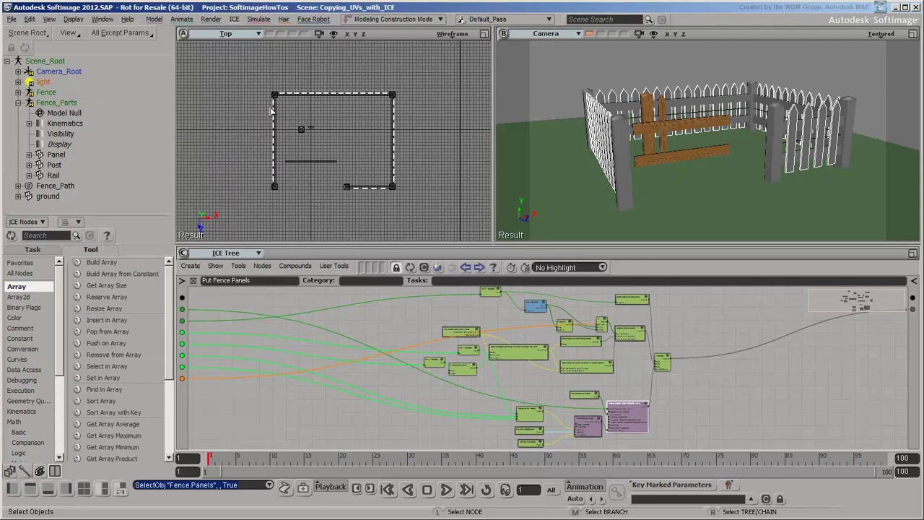
click(664, 112)
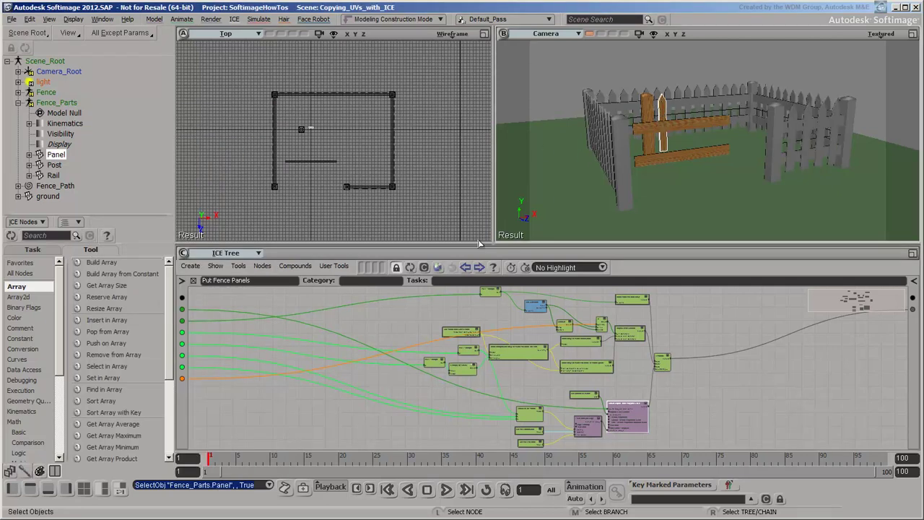
click(424, 267)
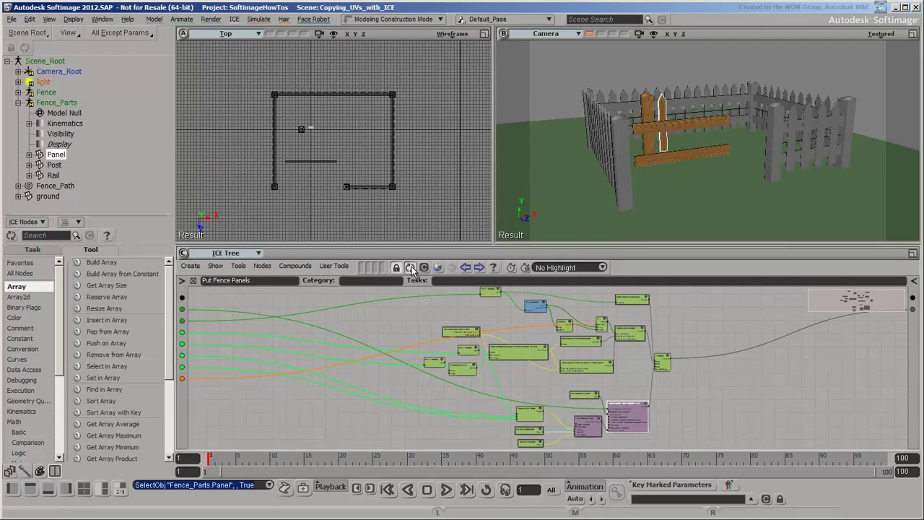
Create a new ICE tree on the Panel and move its root node right
click(191, 266)
click(199, 278)
drag(570, 349, 812, 348)
Add a Set Materials from Library node from Topology > Setters and wire it into Port1
click(33, 249)
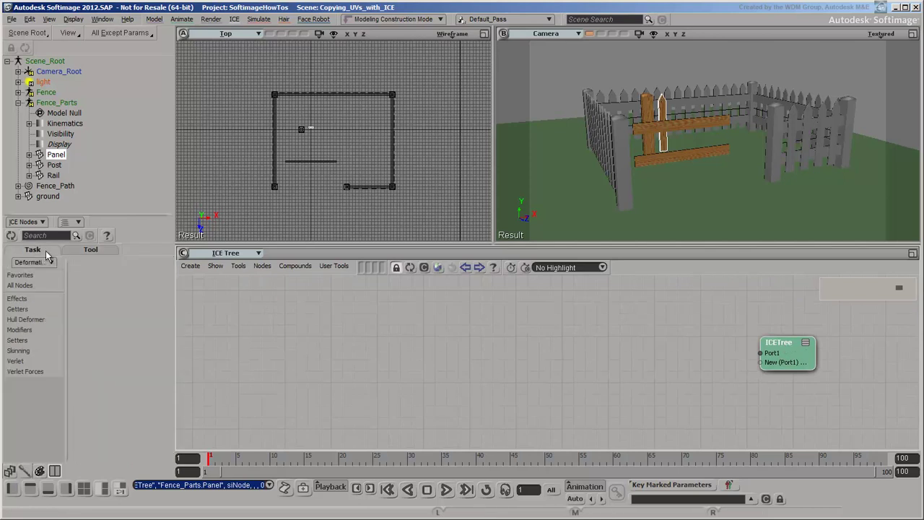
click(52, 263)
click(59, 313)
click(22, 351)
drag(123, 285, 561, 343)
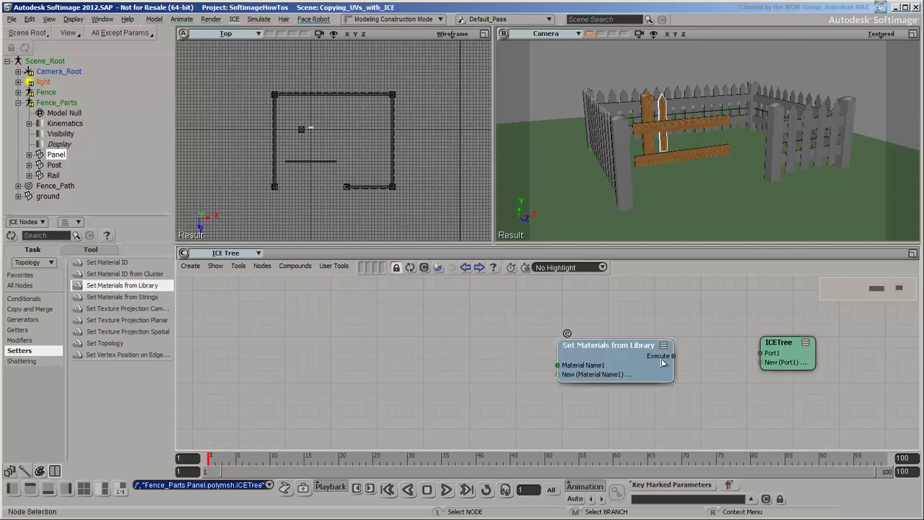
drag(673, 356, 761, 353)
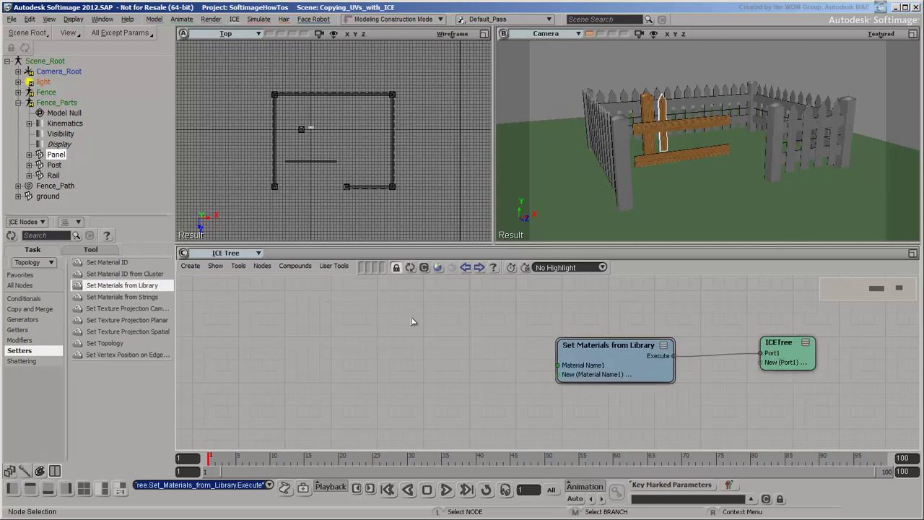
Feed Woody_Lib's Wood material into Material Name1 and add a Set Material ID node to Port2
click(32, 31)
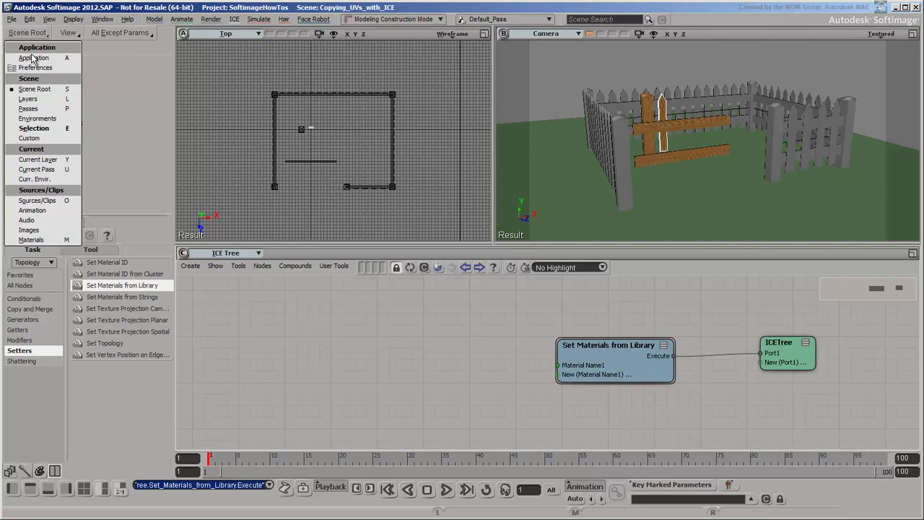
click(43, 238)
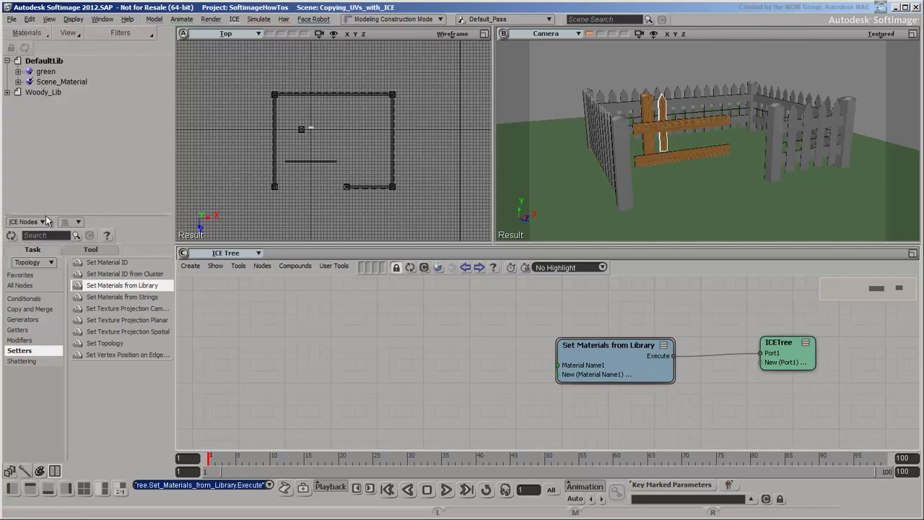
click(7, 93)
drag(44, 103, 369, 344)
drag(532, 368, 572, 369)
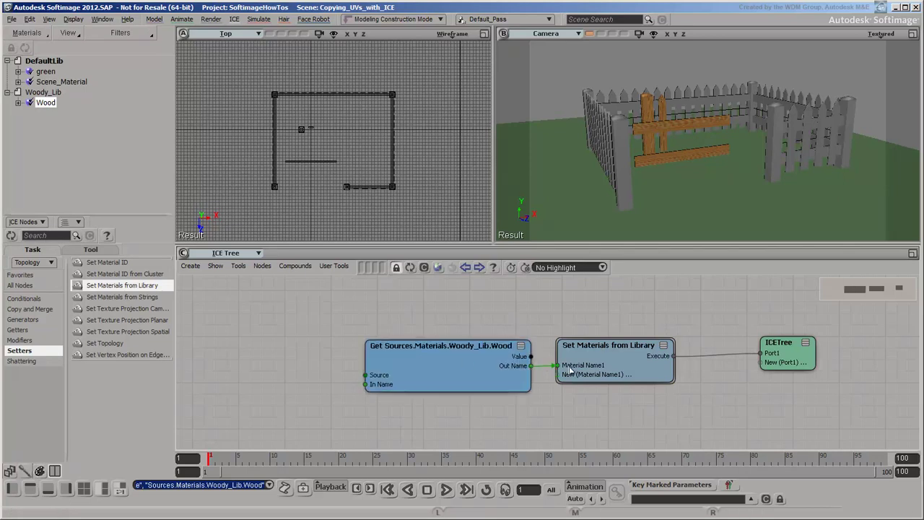
drag(640, 352, 656, 321)
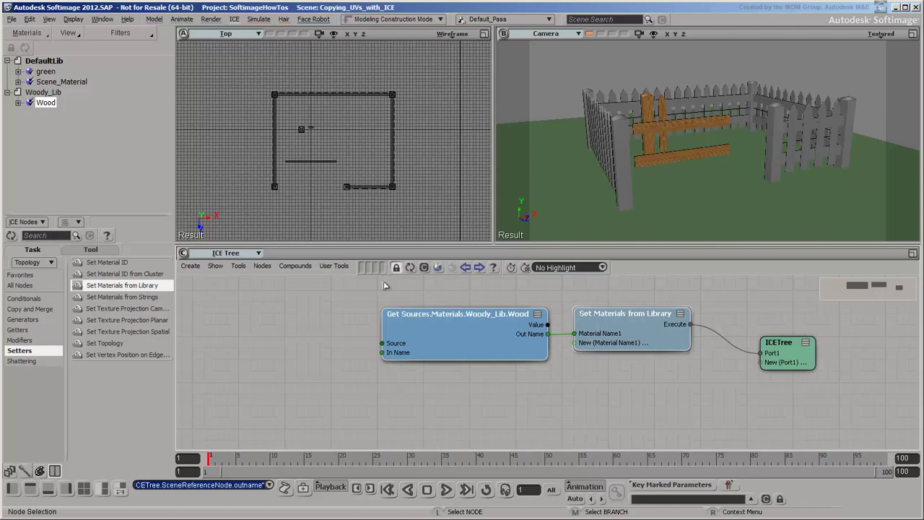
drag(108, 264, 770, 361)
Give Set Material ID a Material ID of 1 with Is True enabled
double_click(638, 398)
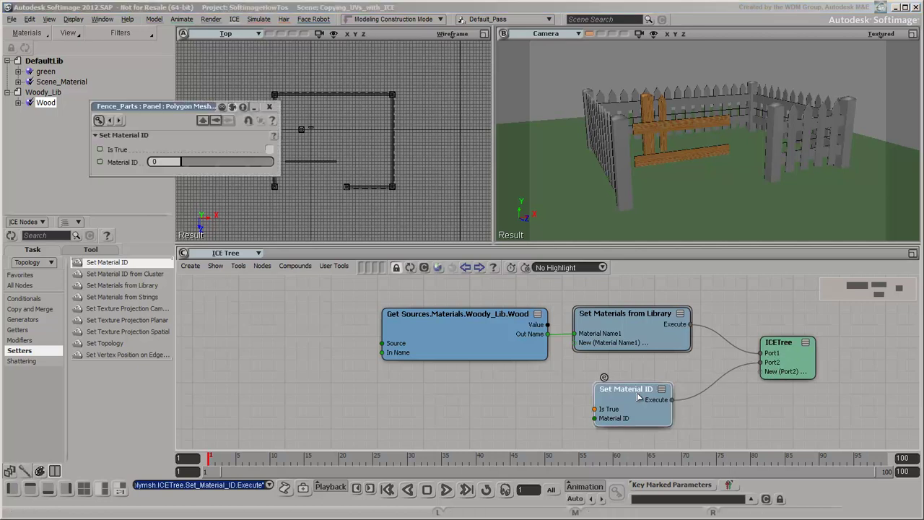
click(190, 163)
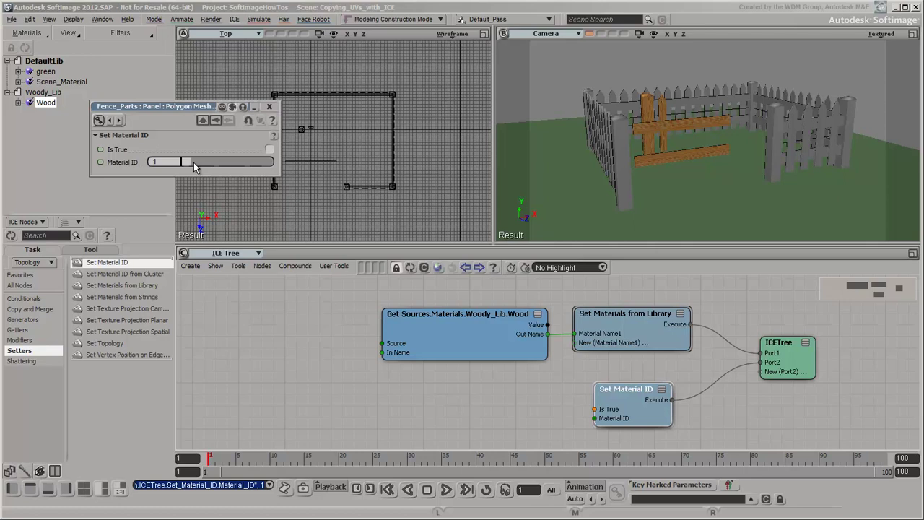
click(268, 149)
click(270, 107)
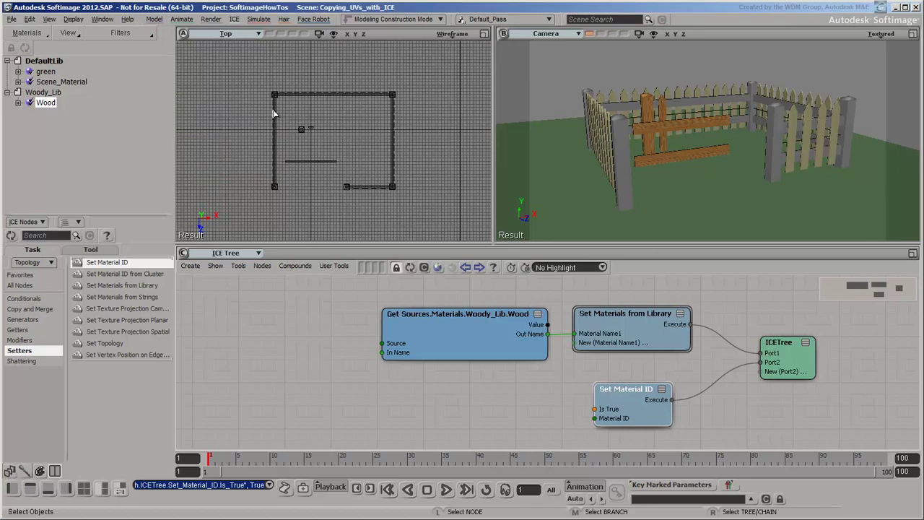
Insert an Execute node before the ICETree root and rearrange the graph layout
right_click(792, 347)
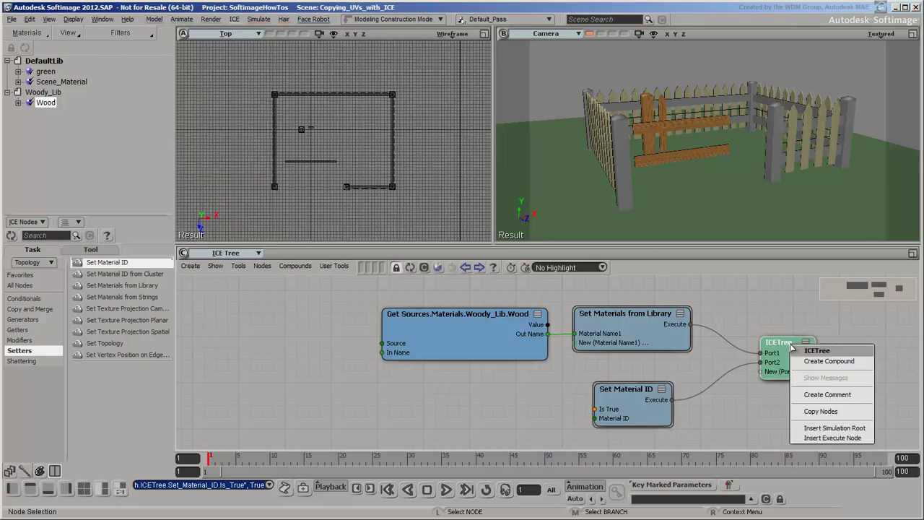
click(834, 439)
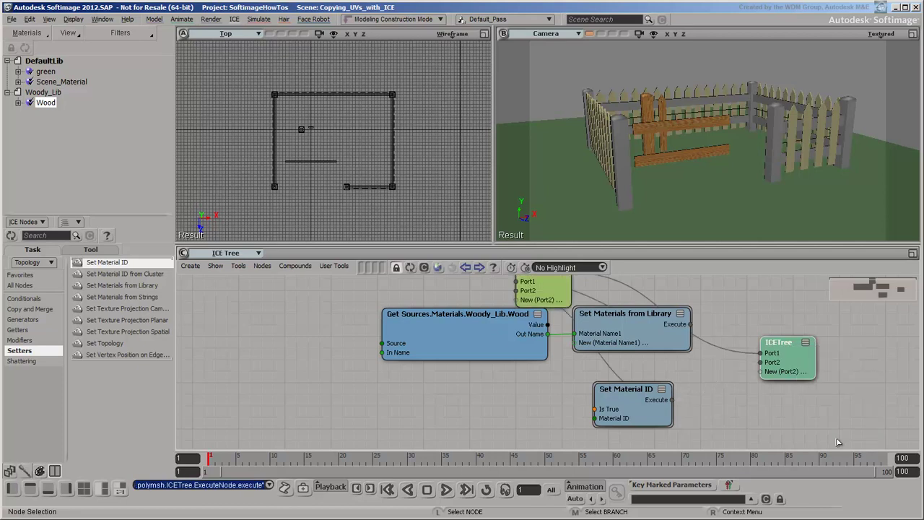
click(799, 439)
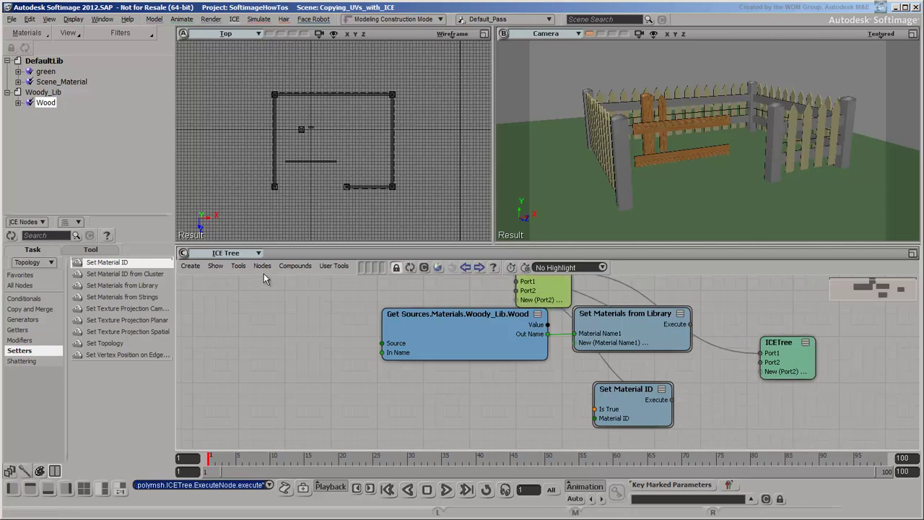
click(238, 266)
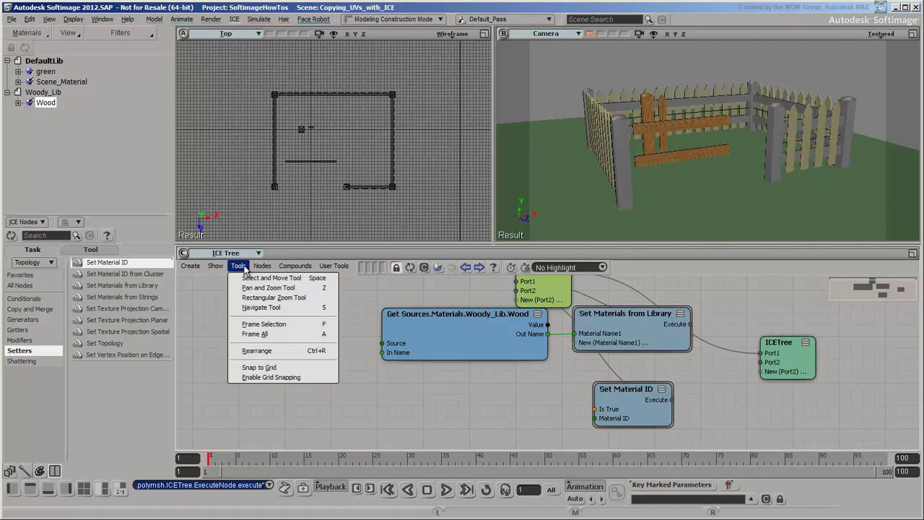
click(253, 350)
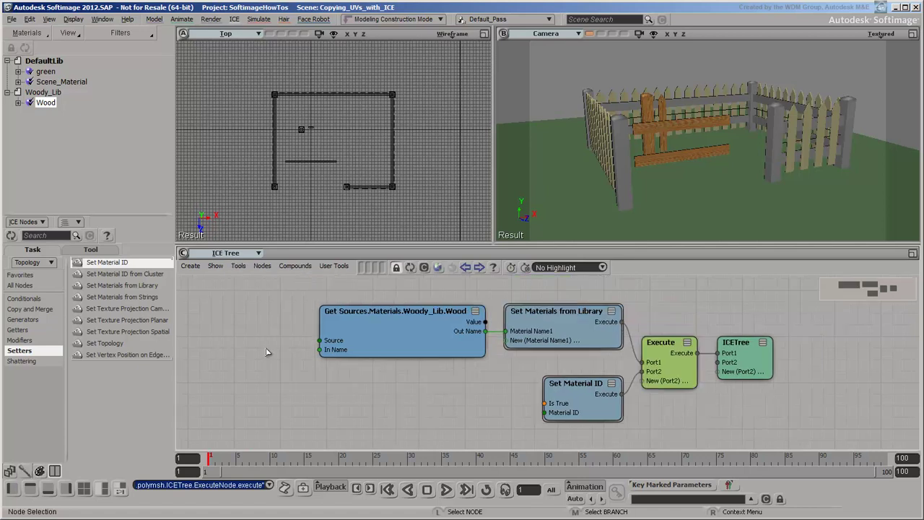
Copy the wood-material node chain and select the fence post
click(713, 437)
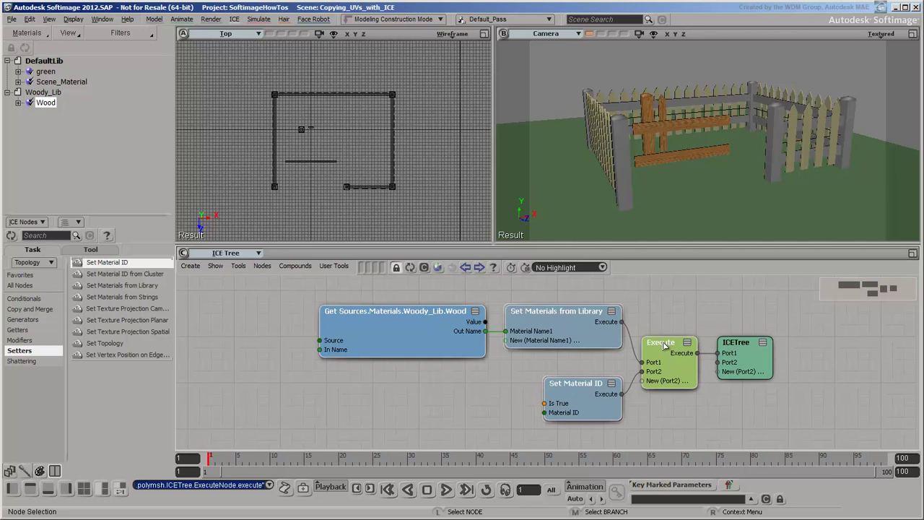
right_click(664, 345)
click(694, 377)
click(648, 149)
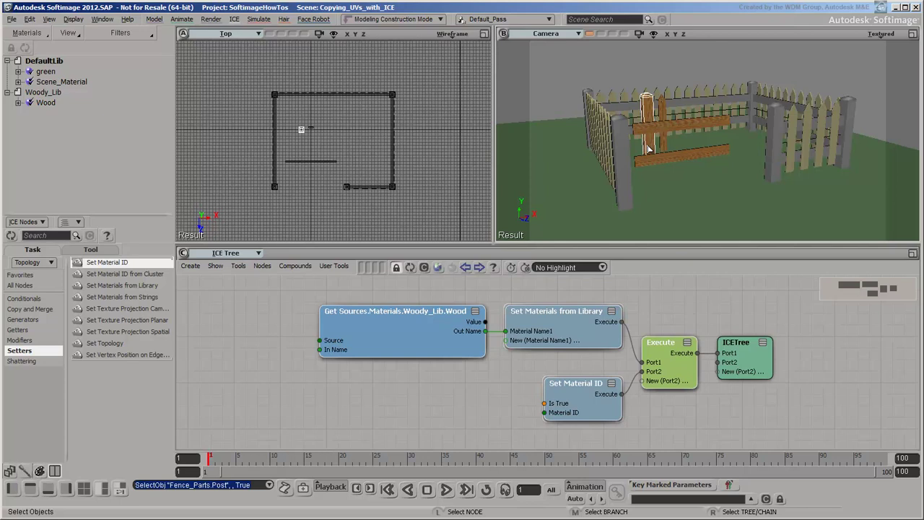
Create an ICE tree on the Post, paste the wood-material nodes, and wire Execute to Port1
click(409, 267)
click(189, 266)
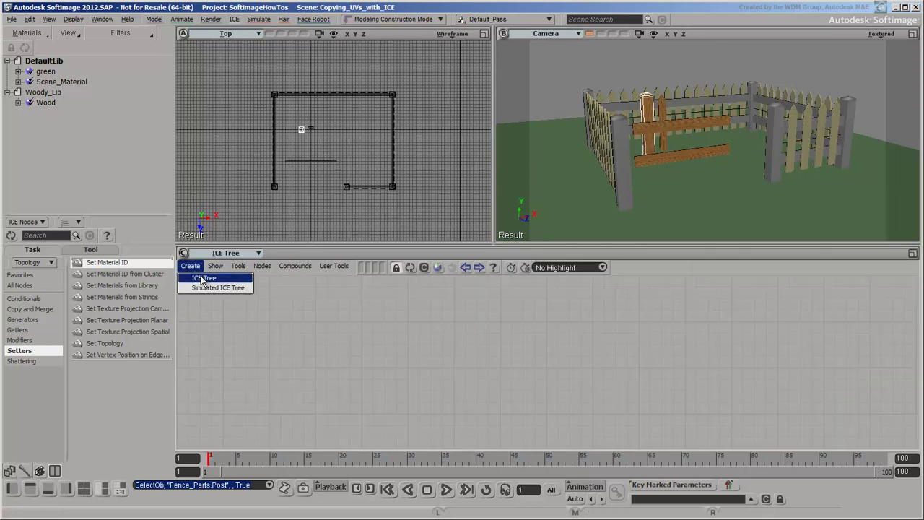
click(193, 277)
drag(557, 347, 826, 347)
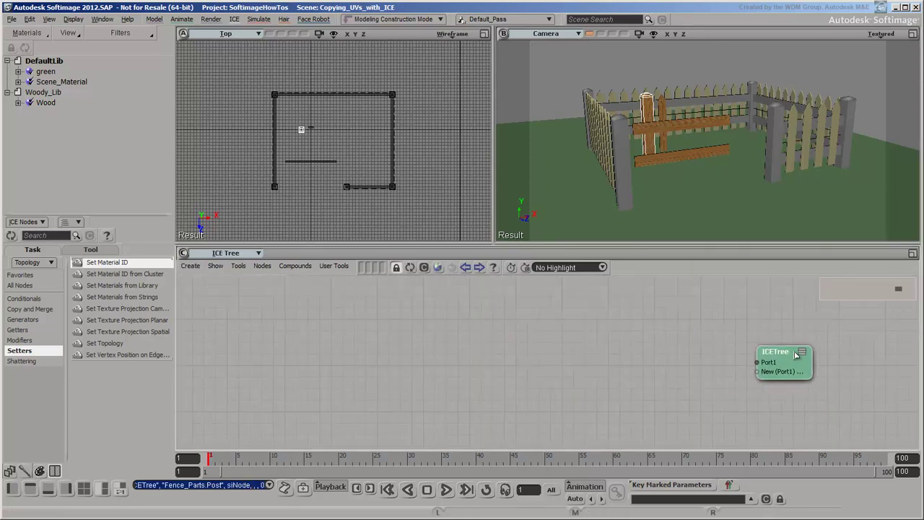
right_click(691, 350)
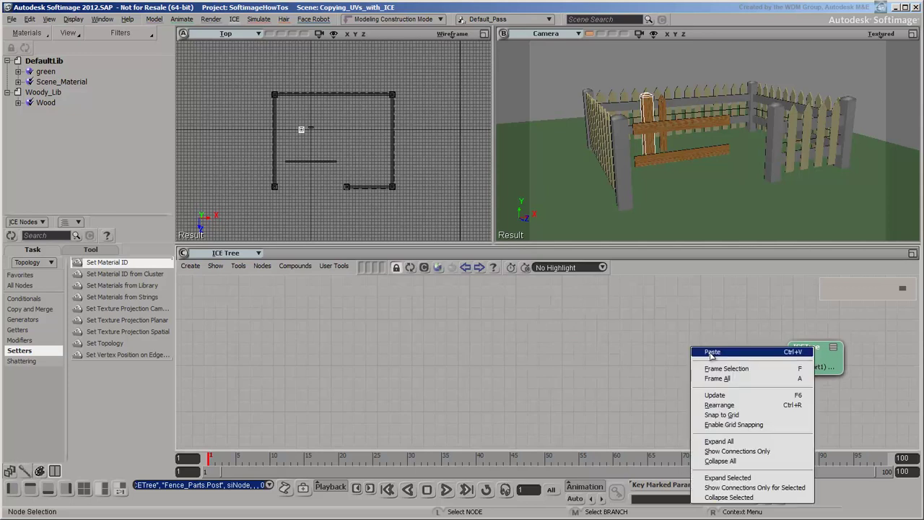
click(711, 354)
drag(762, 374, 798, 358)
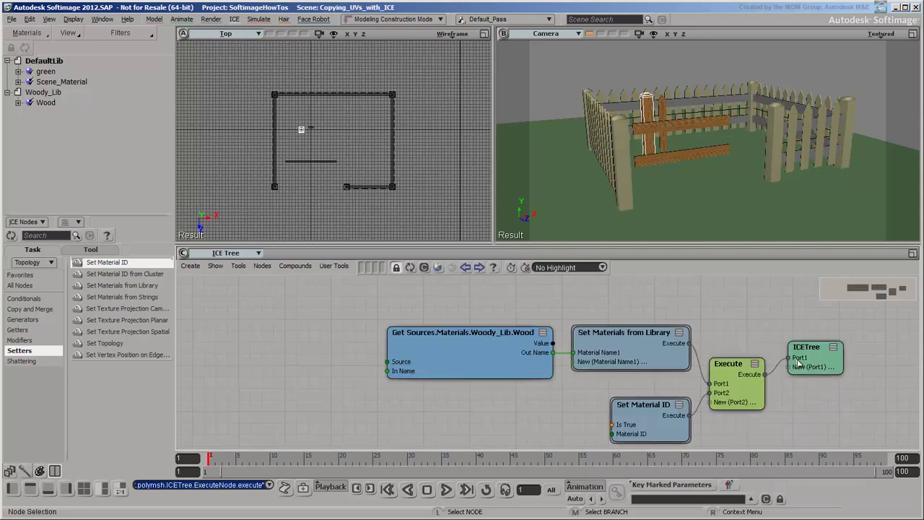
click(686, 162)
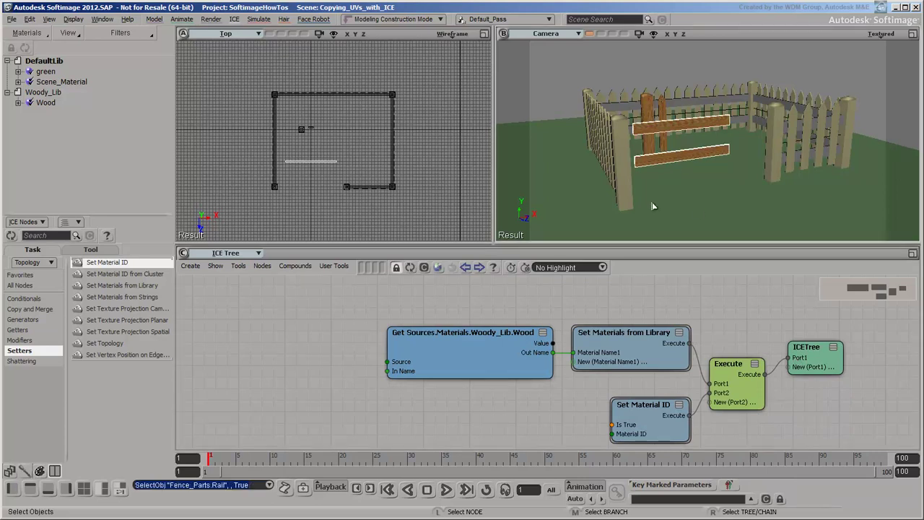
Create an ICE tree on the Rail, paste the wood-material nodes, and wire Execute to Port1
click(410, 268)
click(191, 266)
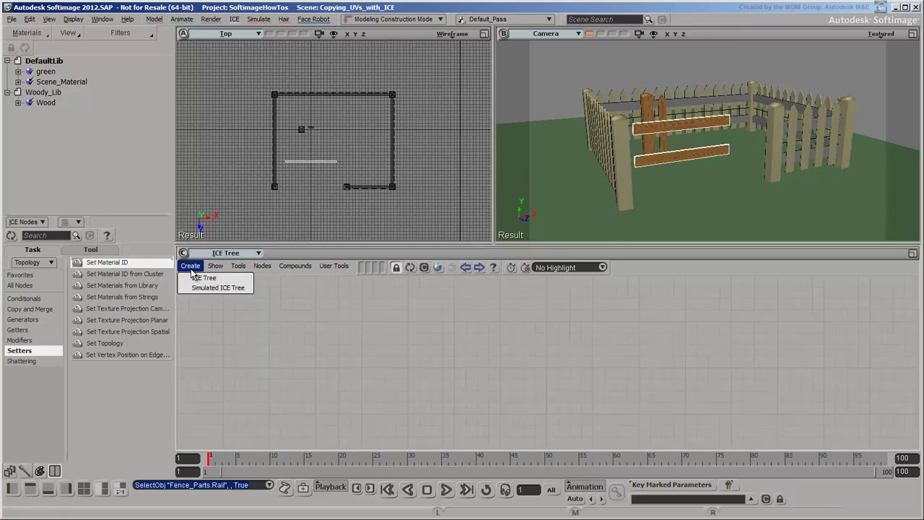
click(196, 278)
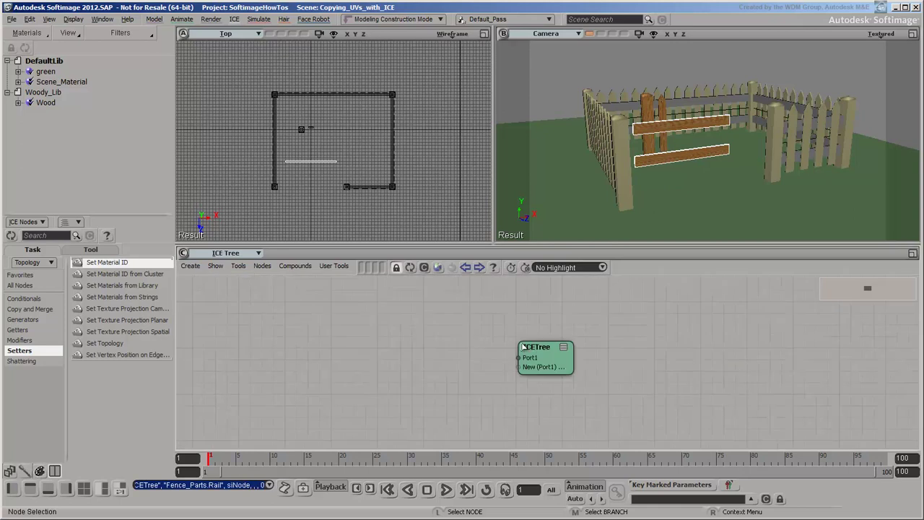
drag(528, 353, 790, 349)
right_click(583, 342)
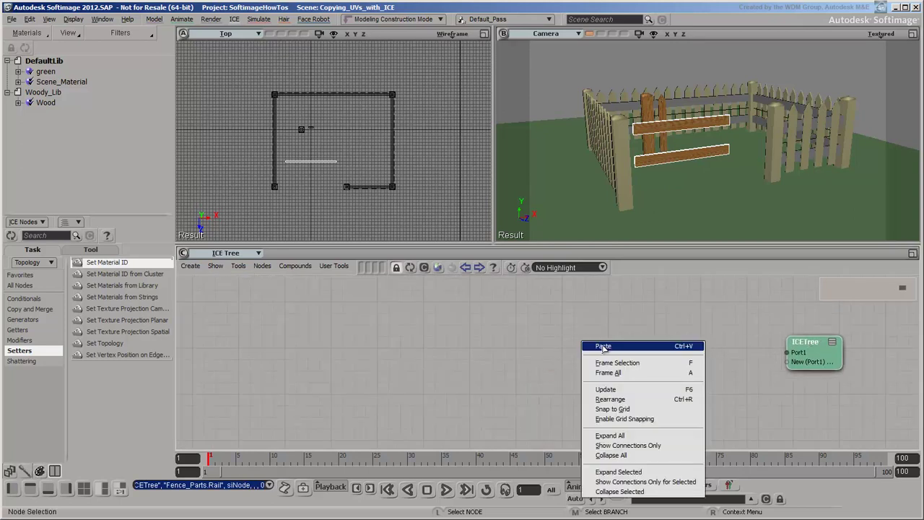
click(603, 346)
drag(763, 374, 791, 361)
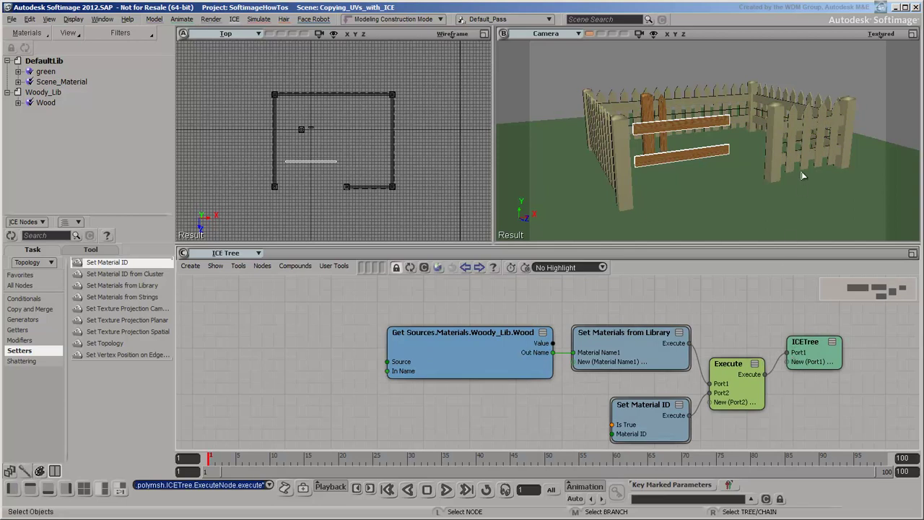
Open the fence panels' Put Fence Panels compound and inspect its Create Copies from Polygon Mesh settings
click(794, 148)
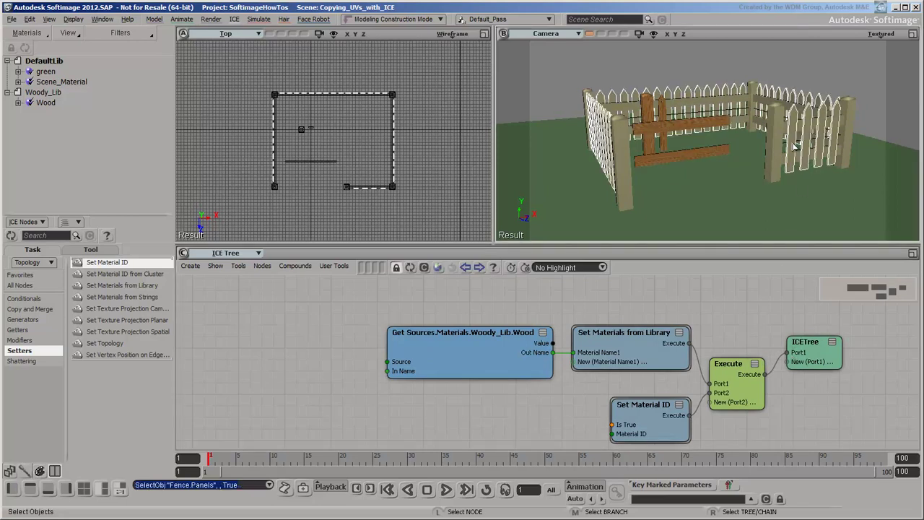
click(410, 268)
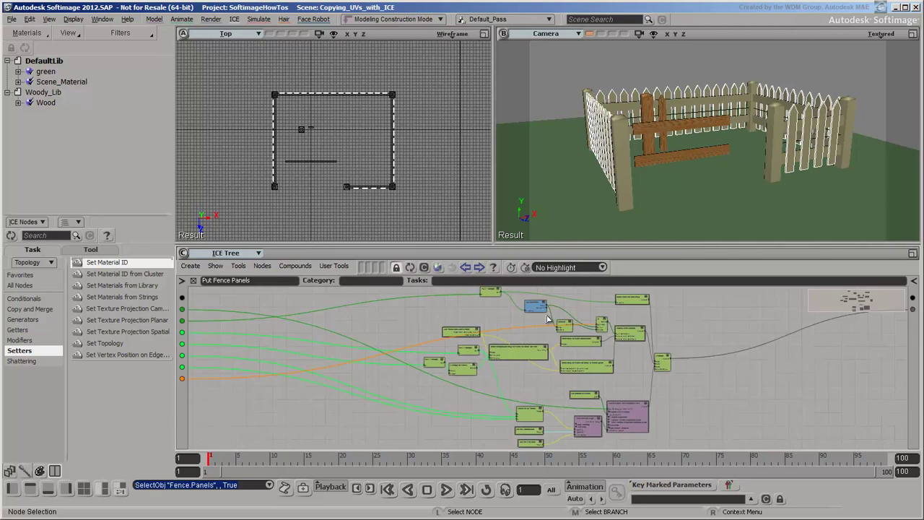
click(552, 322)
double_click(630, 410)
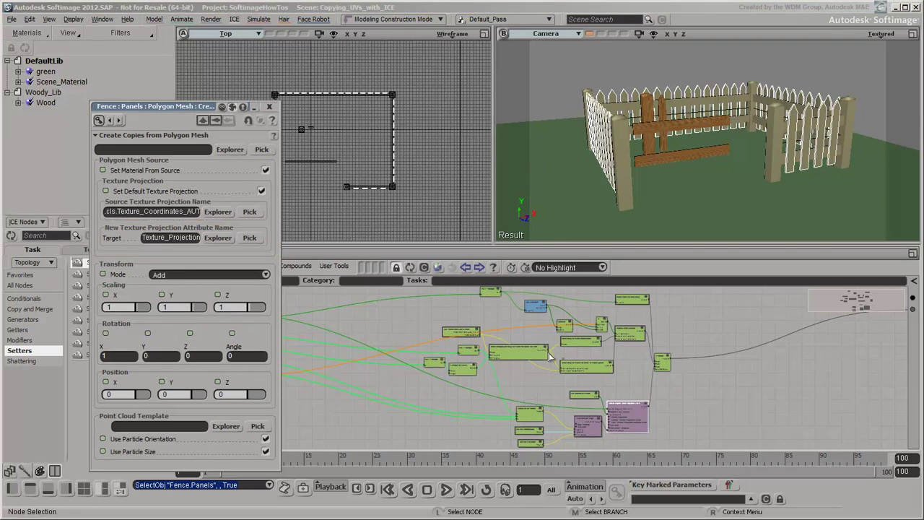
click(271, 108)
click(49, 19)
mouse_move(72, 62)
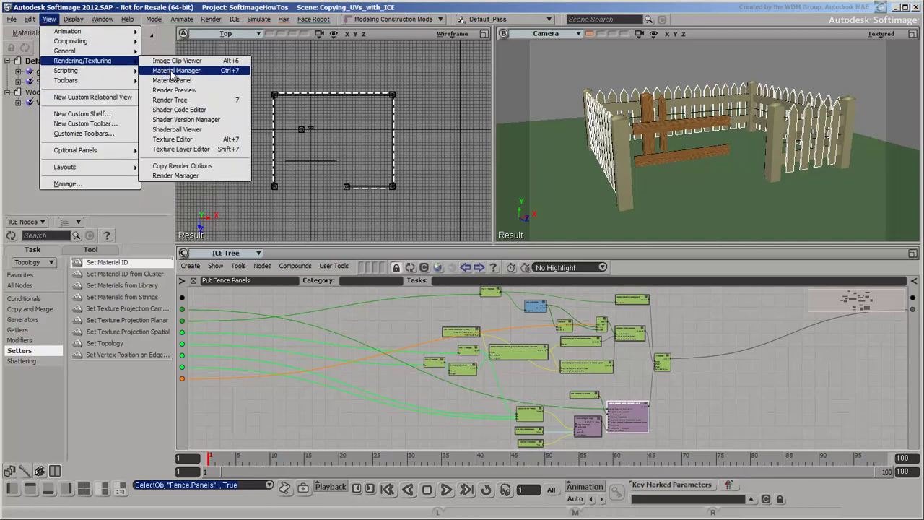
Show the Woody_Lib.Wood material in the Render Tree and open its Image node's properties
click(180, 100)
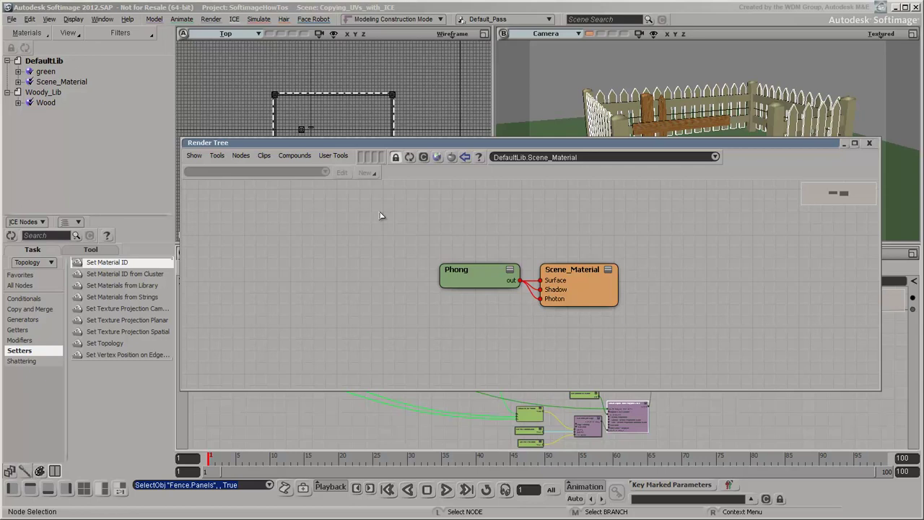
click(715, 157)
click(700, 165)
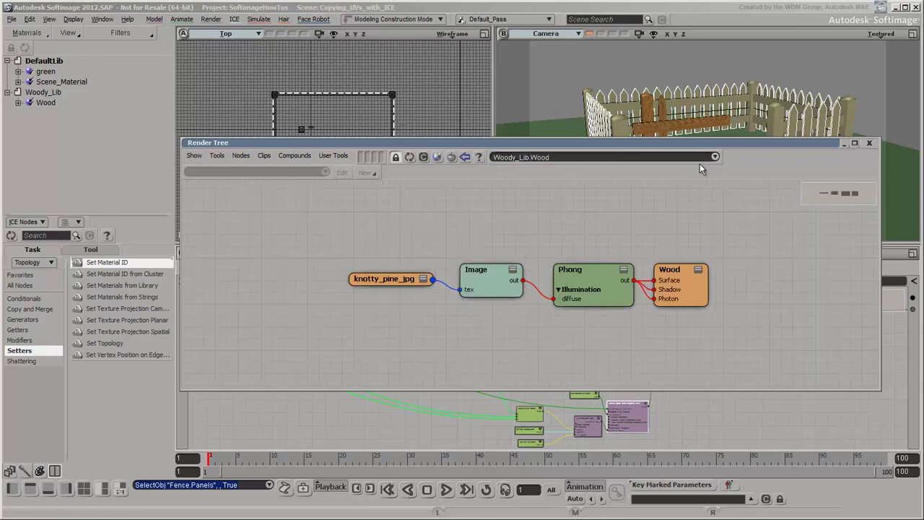
click(488, 272)
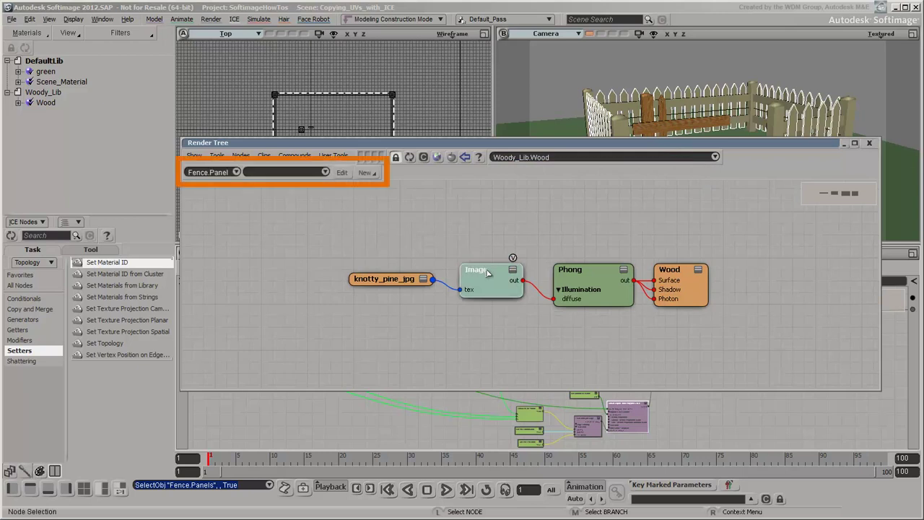
double_click(487, 272)
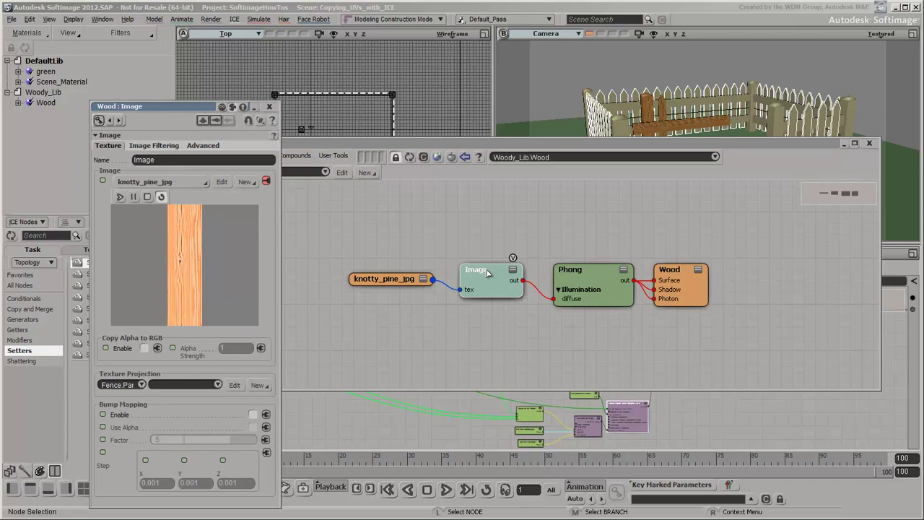
Set the Image node's texture projection to Texture_Projection, then for the Fence.Posts cluster too
click(270, 108)
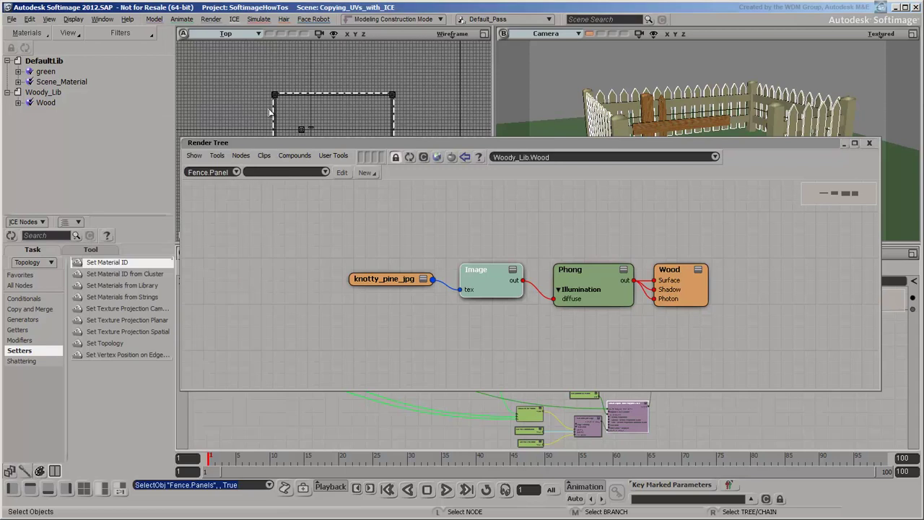
click(325, 172)
click(314, 179)
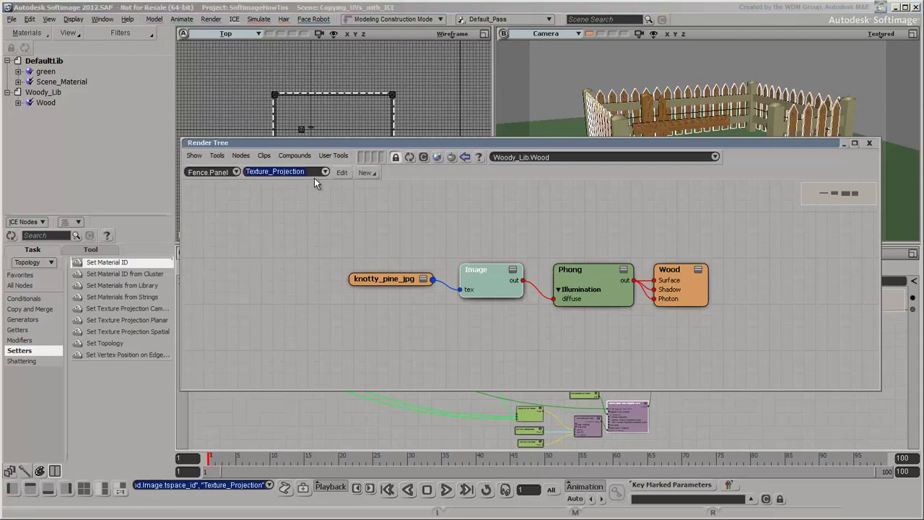
click(236, 173)
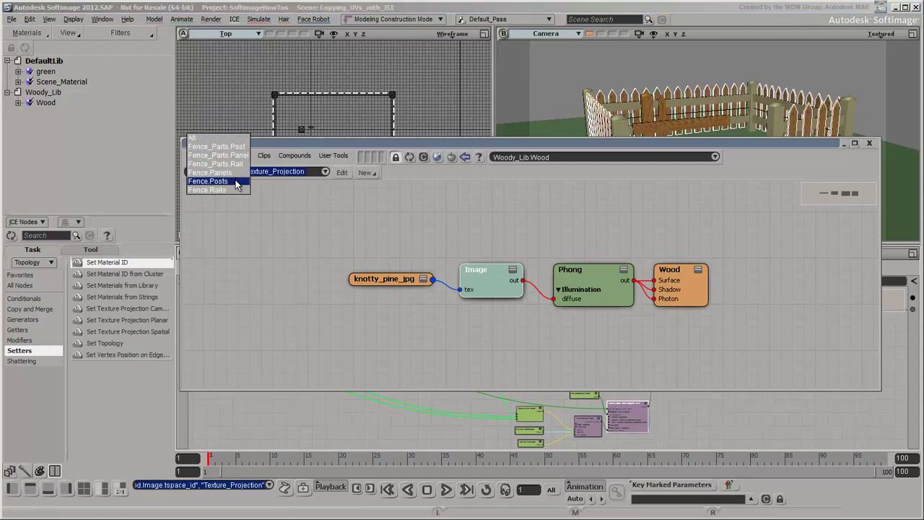
click(236, 181)
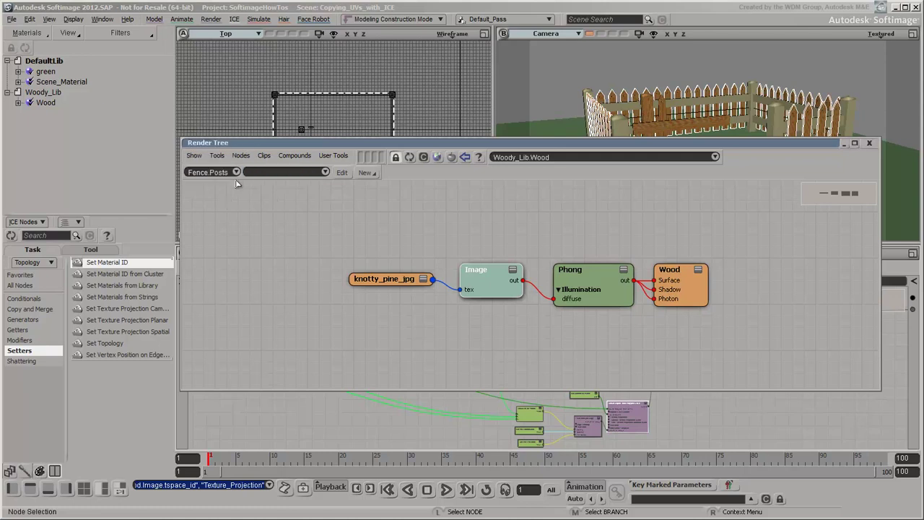
click(324, 173)
click(310, 180)
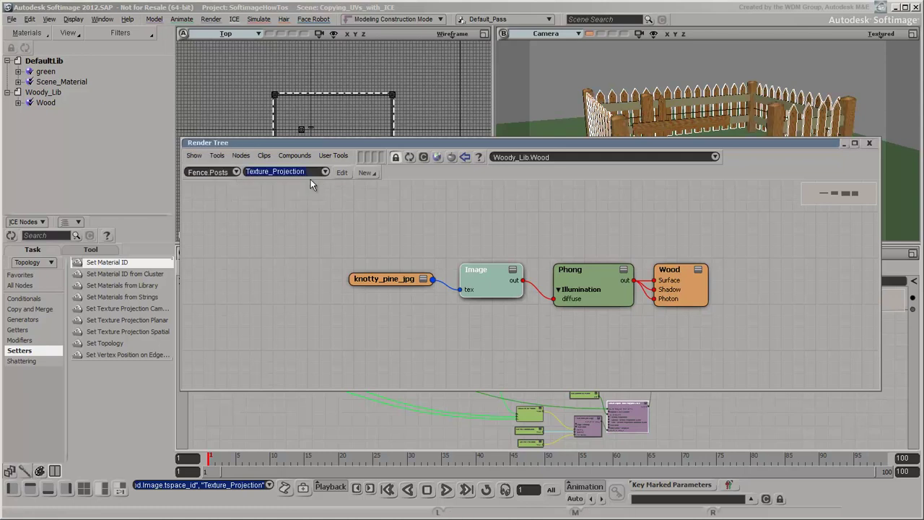
Assign Texture_Projection to the Fence.Rails cluster and close the Render Tree
click(236, 173)
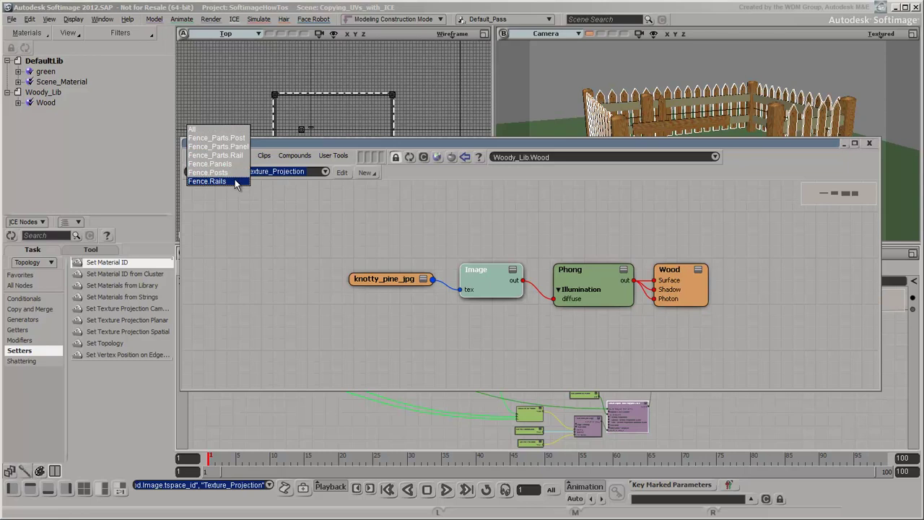
click(236, 182)
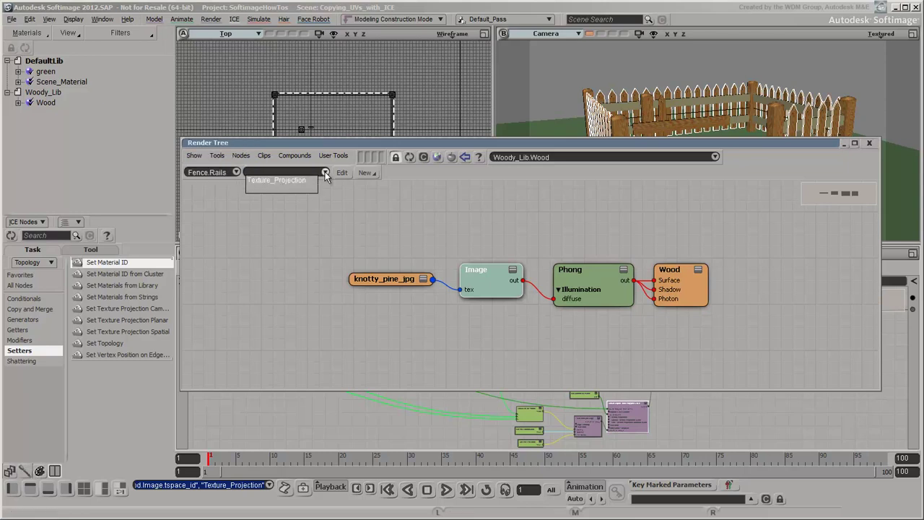
click(280, 180)
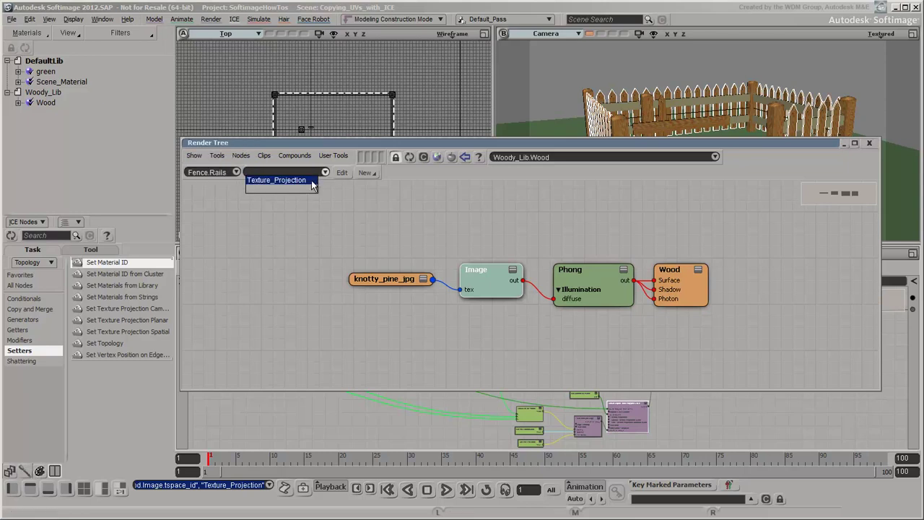
click(870, 143)
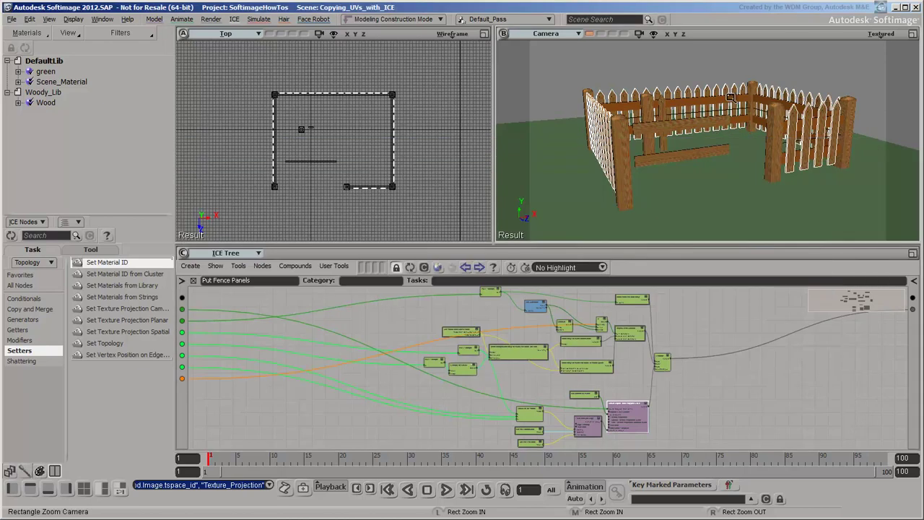
Select the fence rail and open its Put Fence Rails compound in the ICE Tree
drag(684, 88, 727, 113)
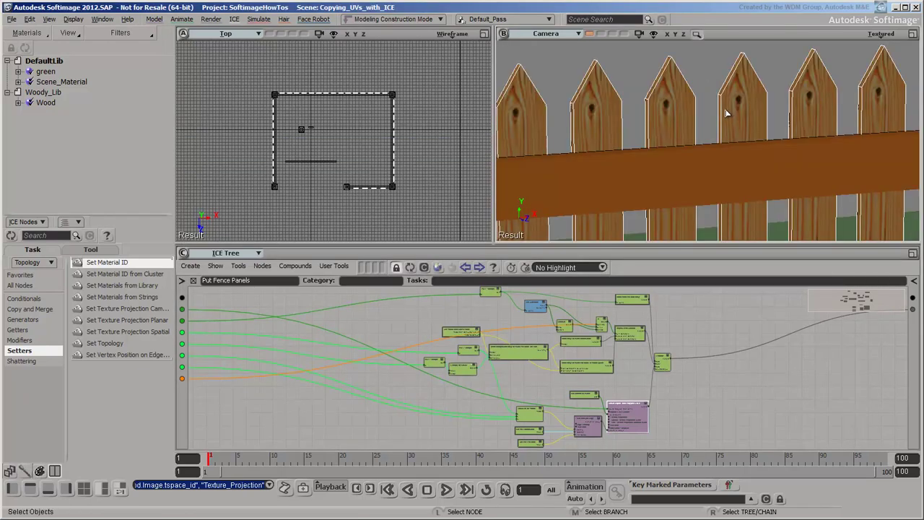
click(712, 158)
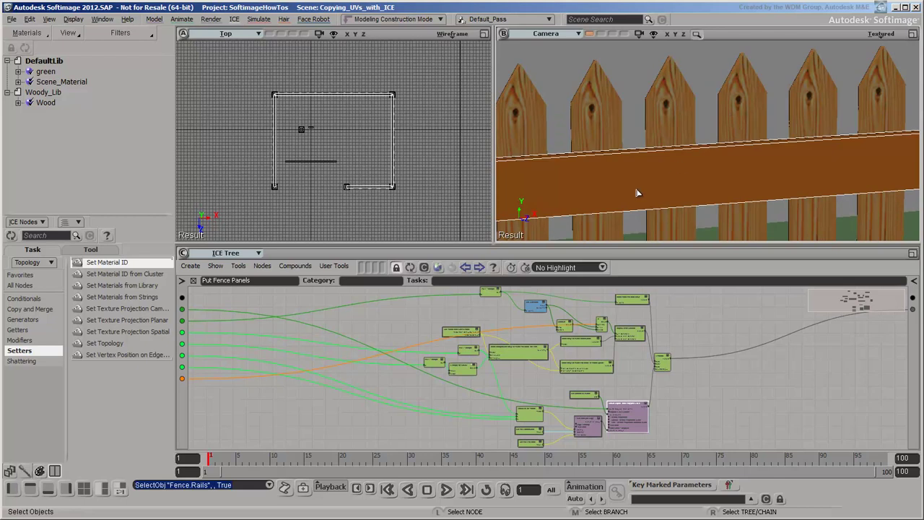
click(410, 267)
click(531, 346)
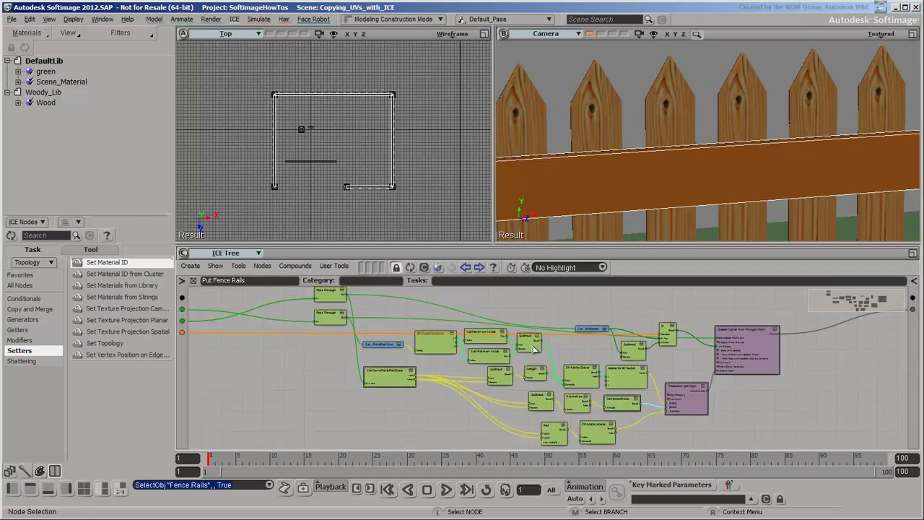
Open the Create Copies from Polygon Mesh settings and set the explorer to show the whole scene
double_click(742, 335)
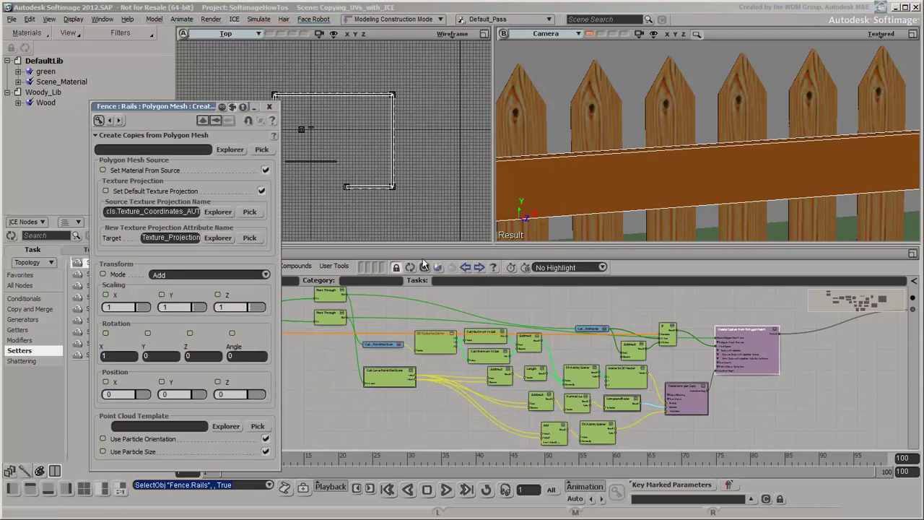
drag(280, 251, 385, 248)
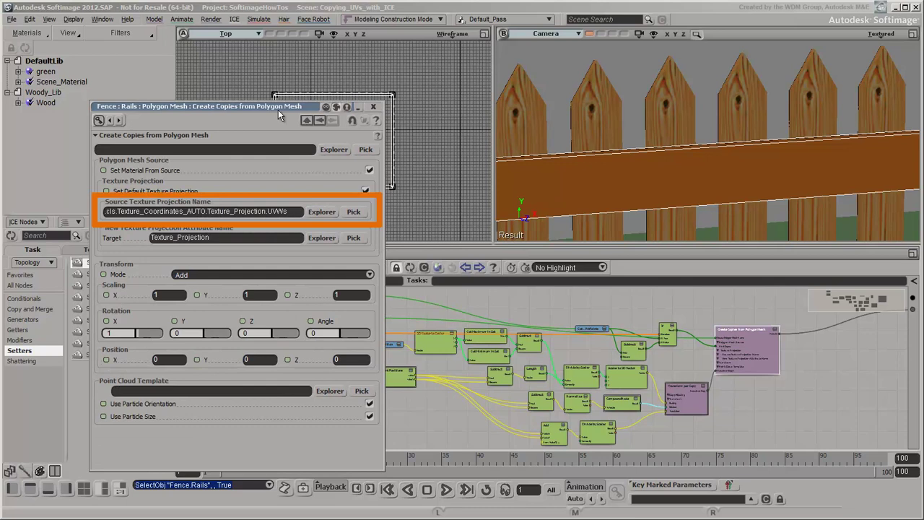
click(34, 32)
click(38, 90)
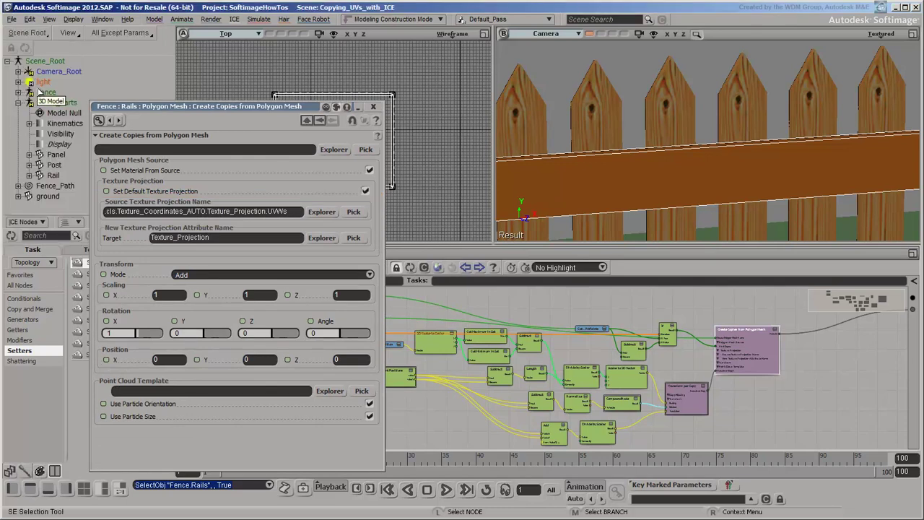
drag(138, 108, 227, 99)
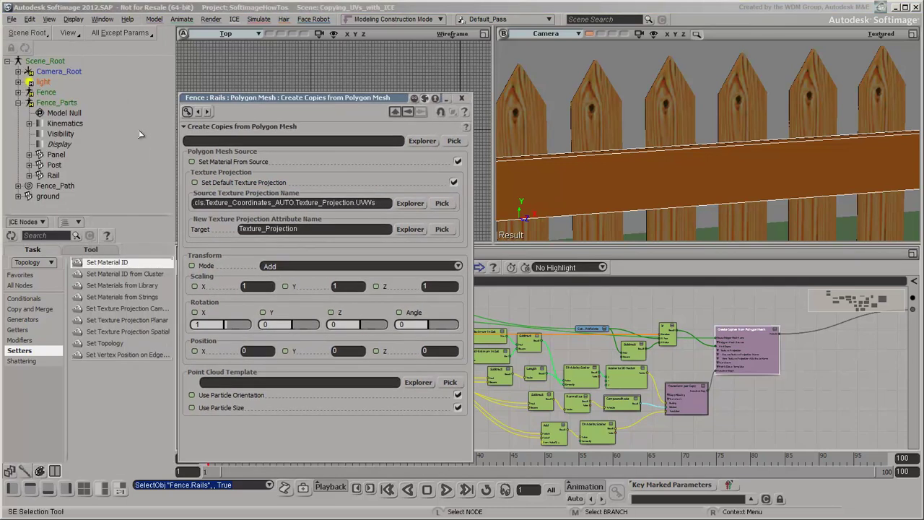
Change Source Texture Projection Name to Texture_Coordinates_AUTO.Unfold.UVWs, found under Rail > Polygon Mesh > Clusters
click(30, 175)
click(40, 135)
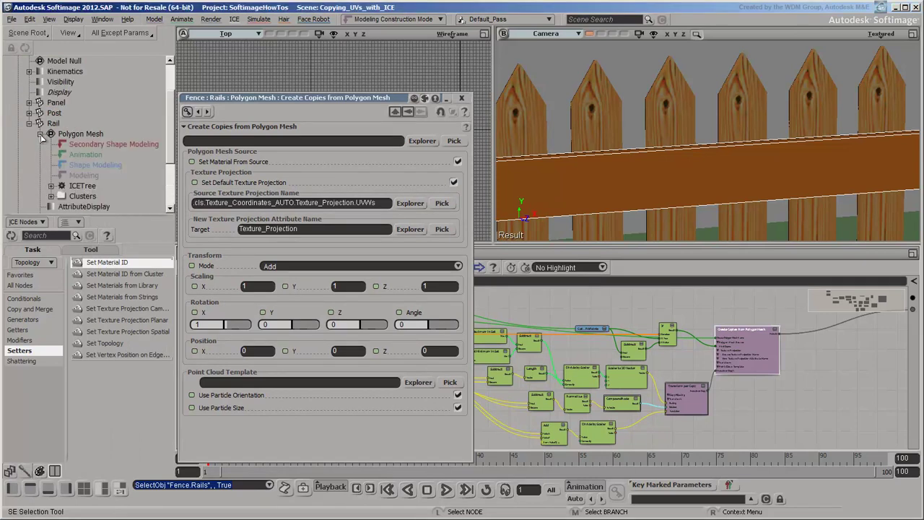
click(51, 196)
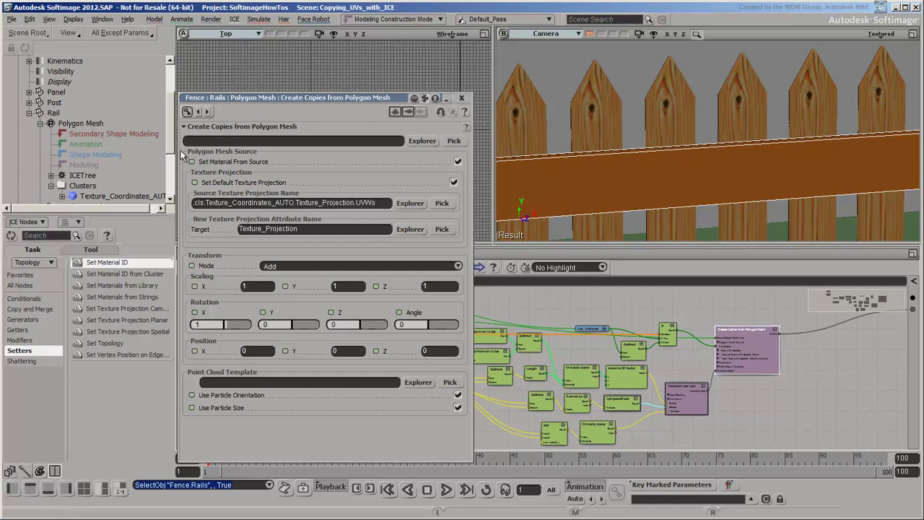
scroll(173, 144, down, 2)
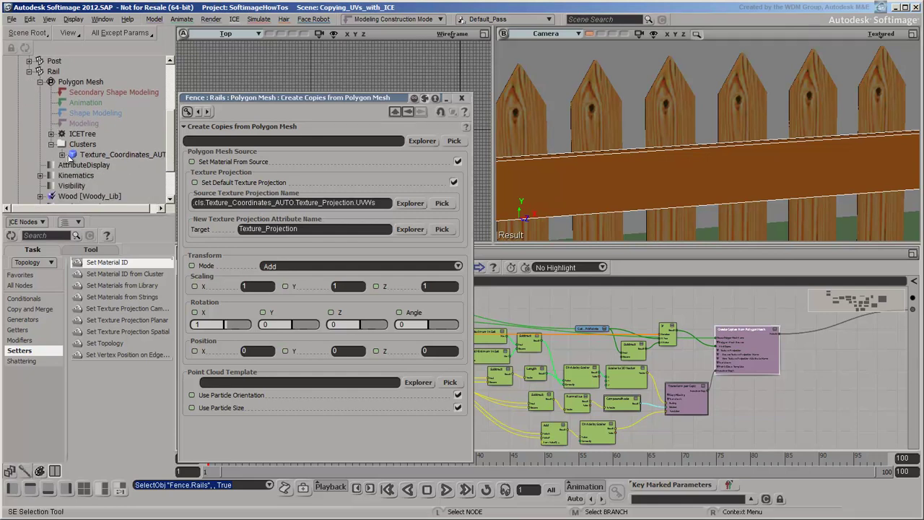
click(63, 154)
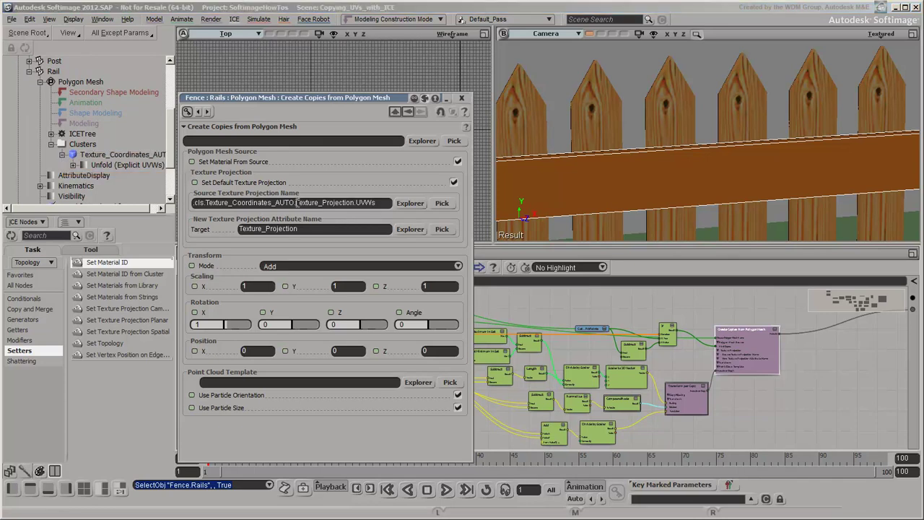
drag(295, 203, 327, 204)
text(Unfold)
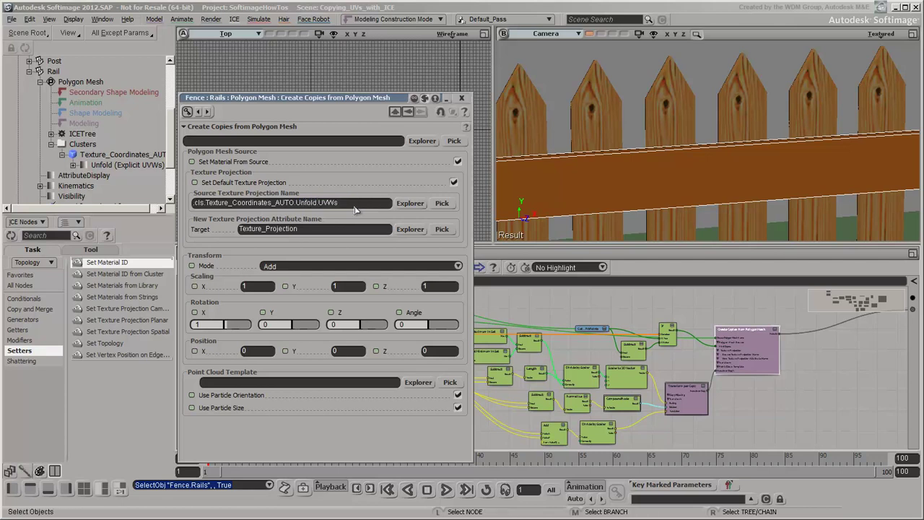
key(Return)
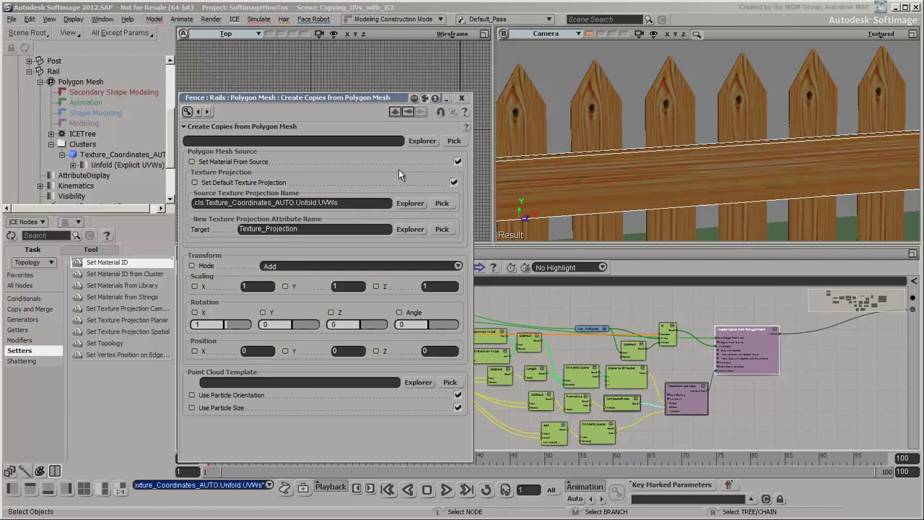
Close the node settings and switch viewport A to a textured Front view of the fence
click(462, 99)
click(697, 36)
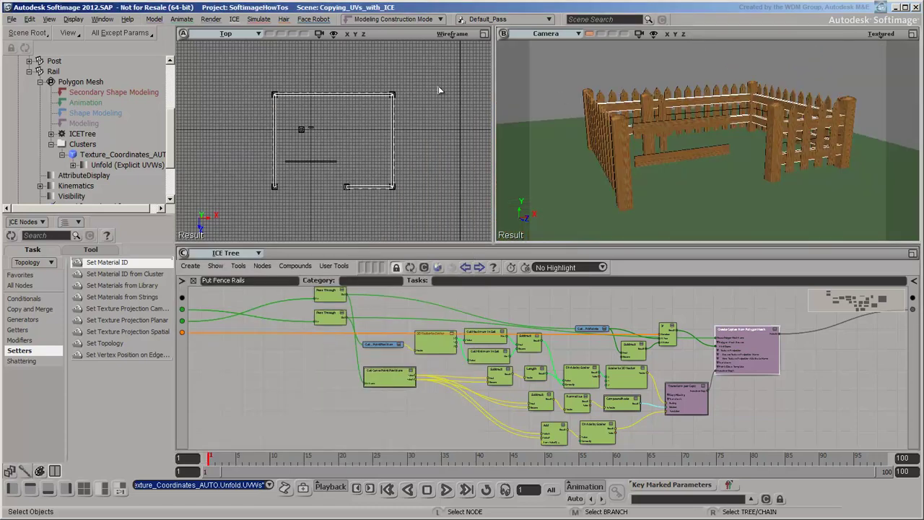
click(257, 33)
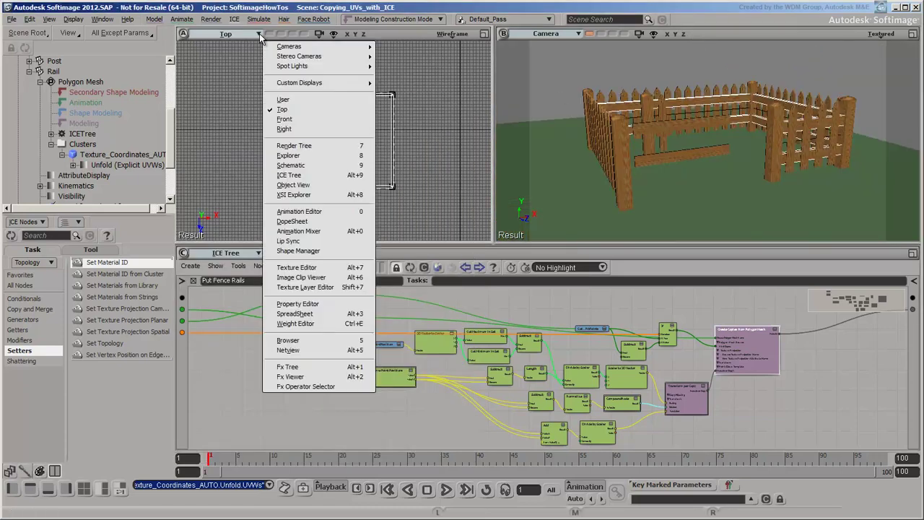
click(287, 119)
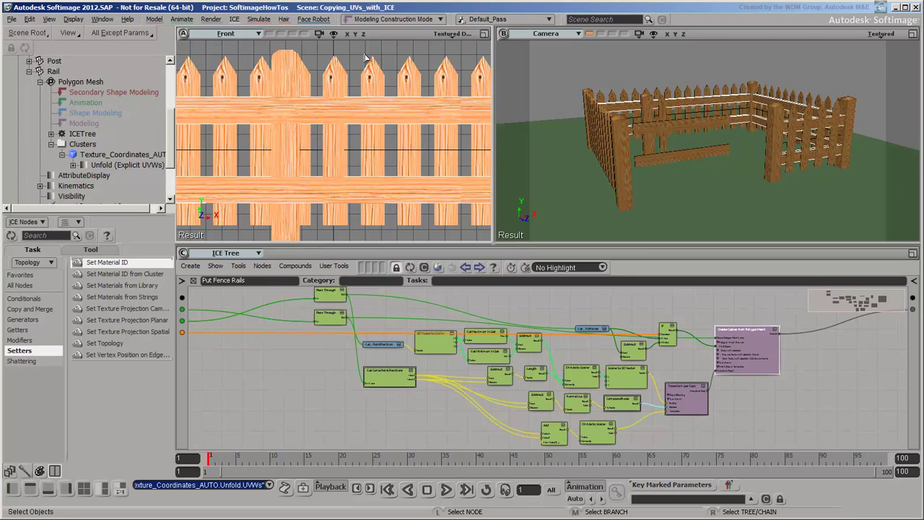
Box-zoom the front view onto three wood-grained pickets above the rail
key(shift+z)
drag(359, 58, 465, 101)
key(Escape)
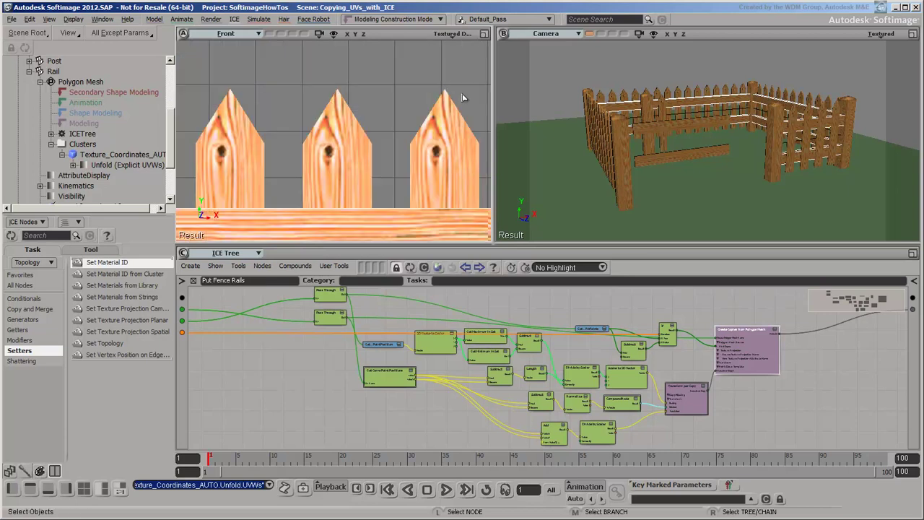